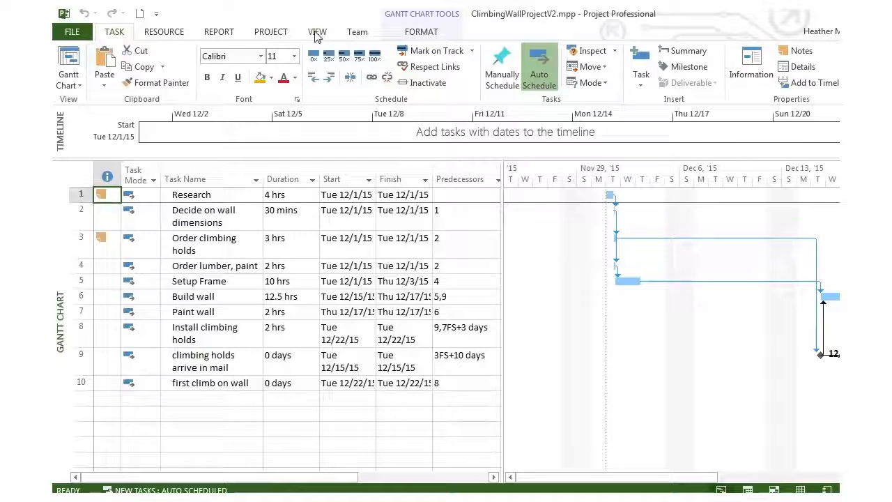
Switch from the Gantt Chart to the Resource Sheet view and add a first resource named Handyman.
{"action": "left_click", "coordinate": [317, 33]}
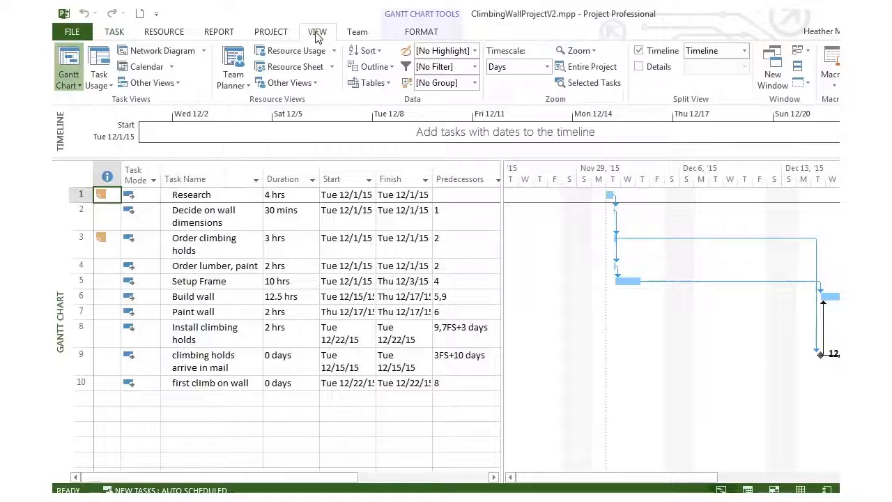
{"action": "left_click", "coordinate": [293, 68]}
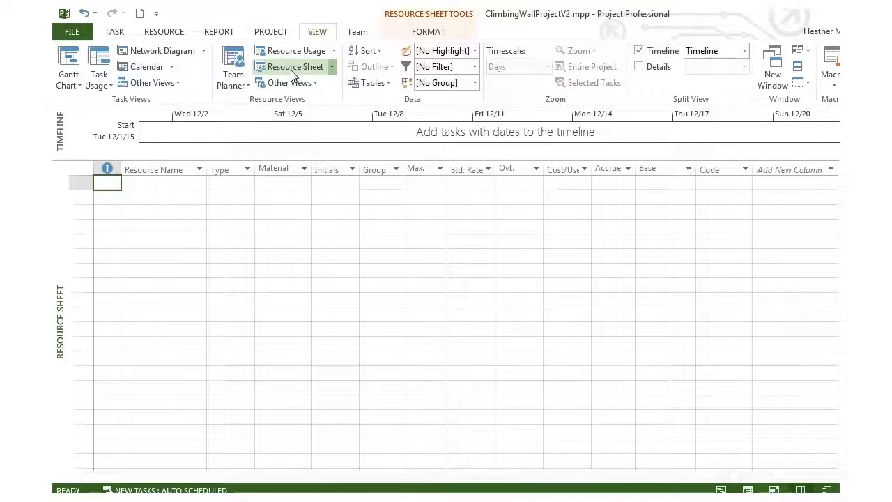
{"action": "left_click", "coordinate": [154, 181]}
{"action": "type", "text": "Har"}
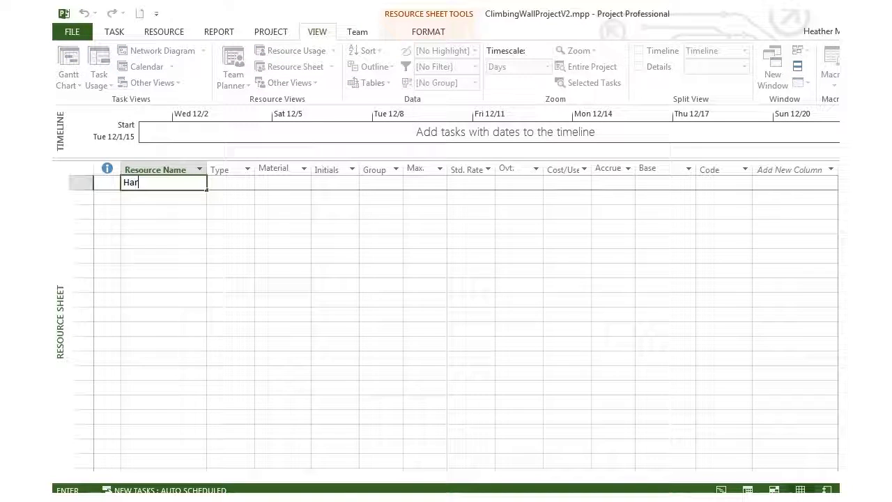
{"action": "key", "text": "BackSpace"}
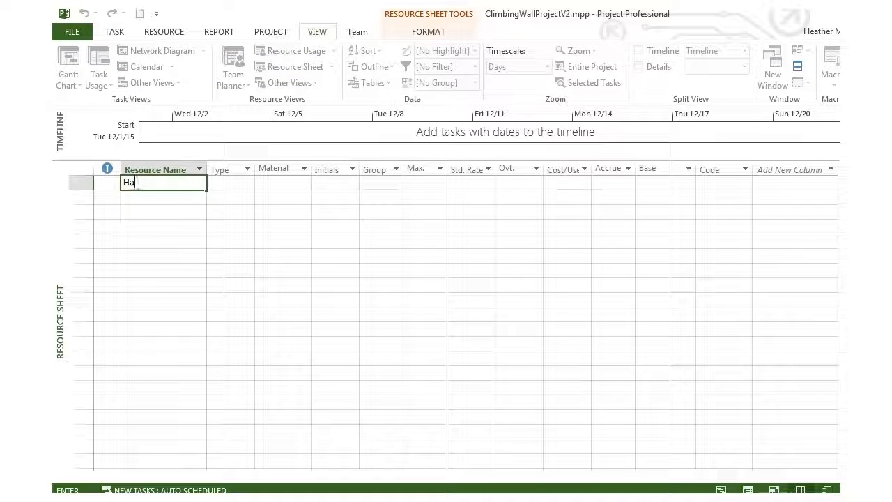
{"action": "type", "text": "ndyman"}
{"action": "key", "text": "Tab"}
{"action": "key", "text": "Tab"}
{"action": "key", "text": "Tab"}
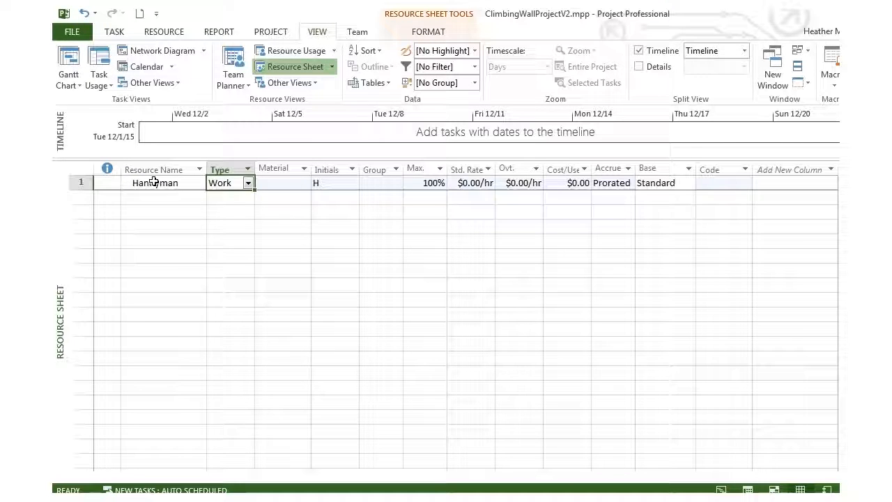
Set the Handyman resource's initials to LH.
{"action": "type", "text": "LHE"}
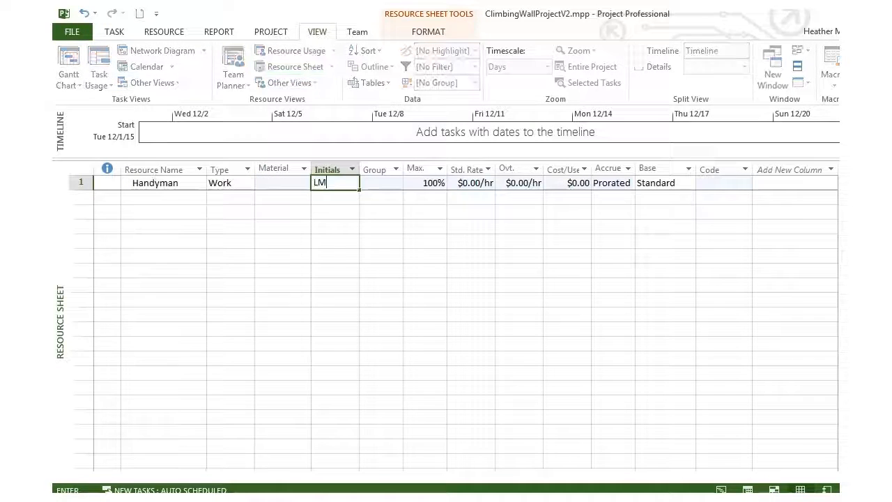
{"action": "key", "text": "BackSpace"}
{"action": "key", "text": "BackSpace"}
{"action": "type", "text": "H"}
{"action": "key", "text": "Tab"}
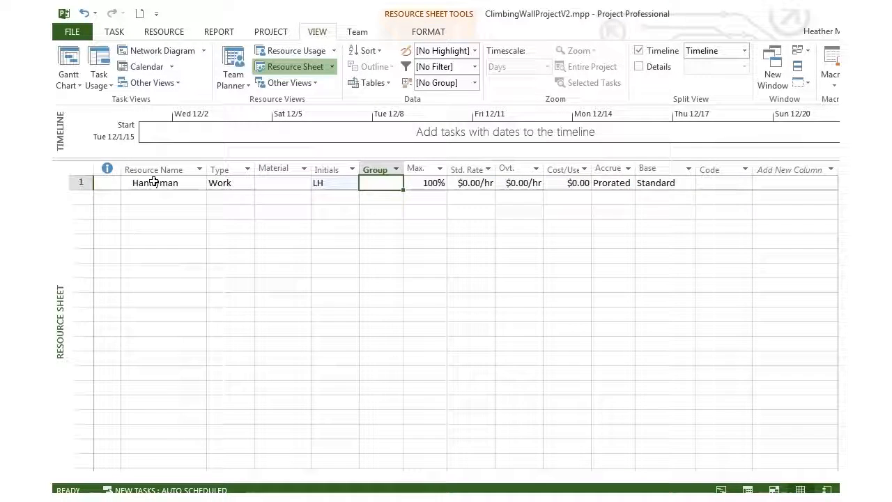
Set the Handyman resource's standard rate to $40 per hour.
{"action": "key", "text": "Tab"}
{"action": "key", "text": "Tab"}
{"action": "type", "text": "40"}
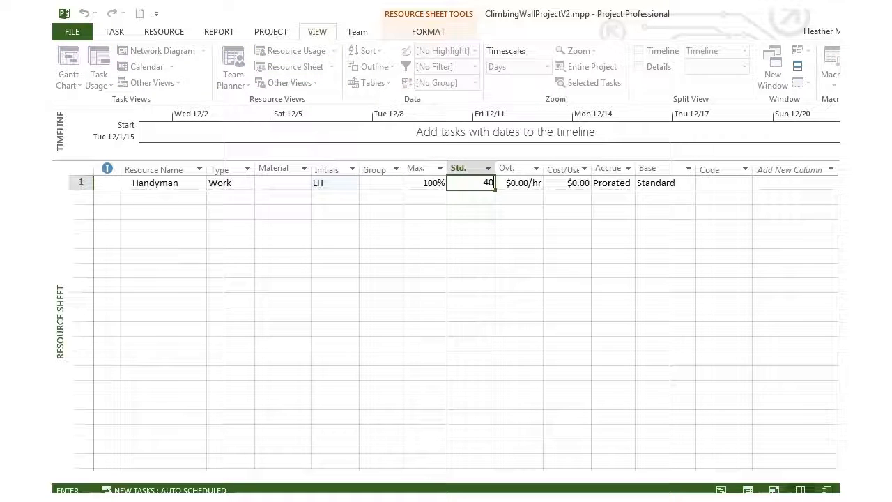
{"action": "key", "text": "Return"}
Add a second resource named Home Owner below Handyman and set its initials to HM.
{"action": "left_click", "coordinate": [335, 197]}
{"action": "left_click", "coordinate": [160, 197]}
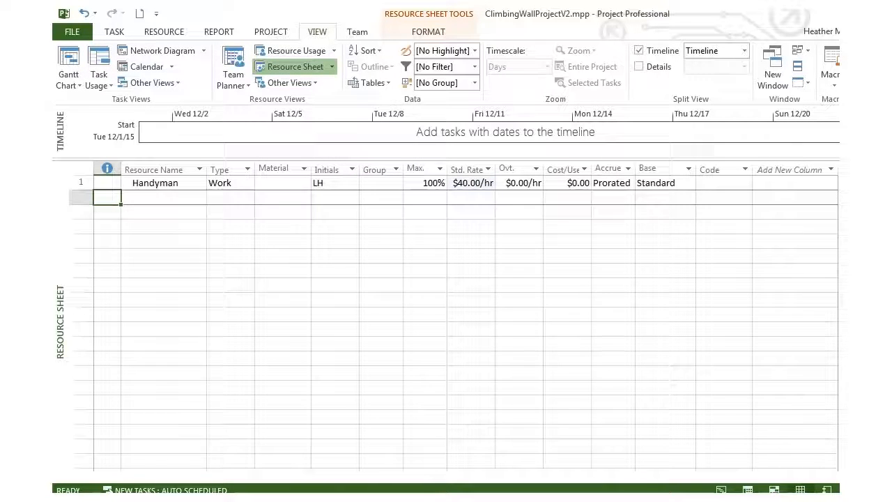
{"action": "type", "text": "Home O"}
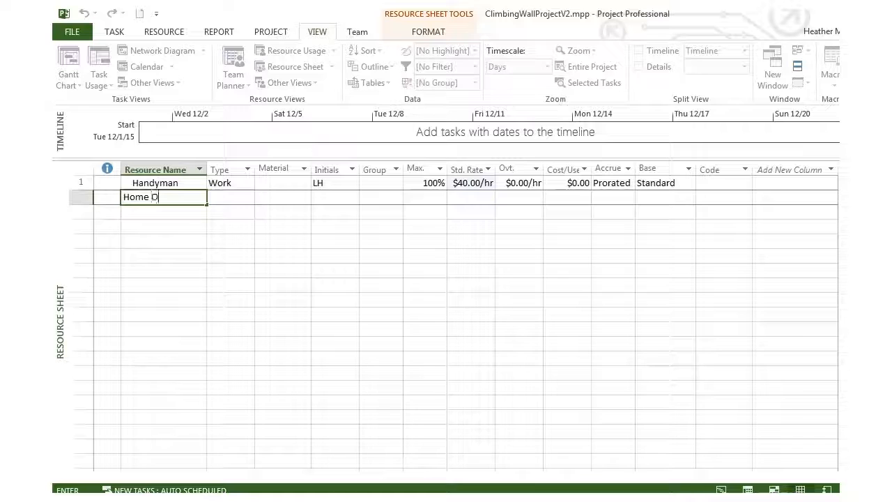
{"action": "type", "text": "wner"}
{"action": "key", "text": "Tab"}
{"action": "key", "text": "Tab"}
{"action": "key", "text": "Tab"}
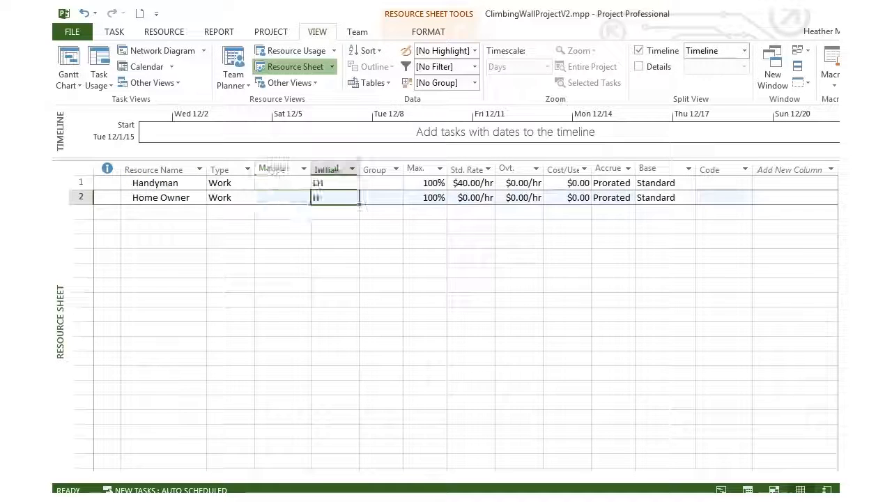
{"action": "type", "text": "HM"}
{"action": "key", "text": "Tab"}
{"action": "key", "text": "Tab"}
{"action": "key", "text": "Tab"}
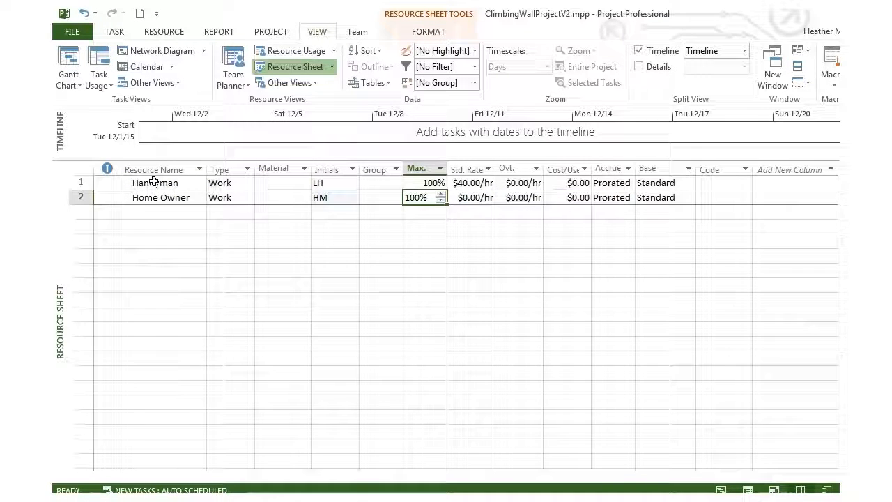
{"action": "key", "text": "Return"}
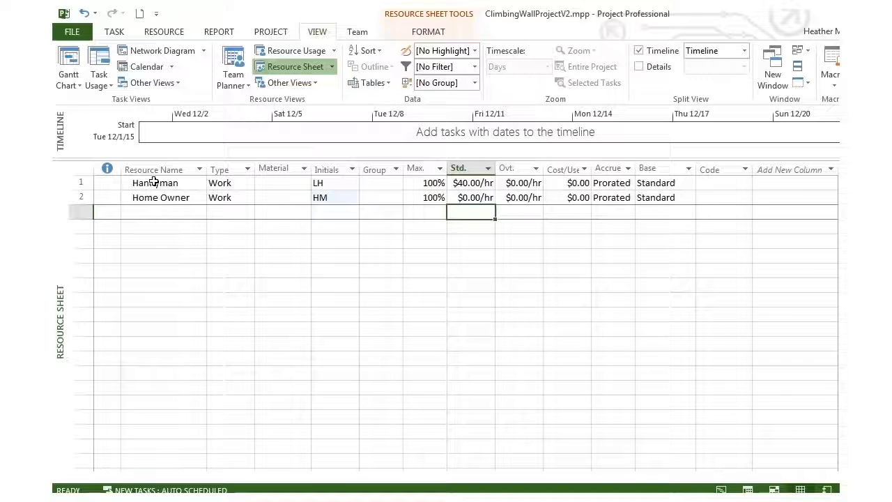
Add a third resource named T-Nut and set its type to Material.
{"action": "key", "text": "Left"}
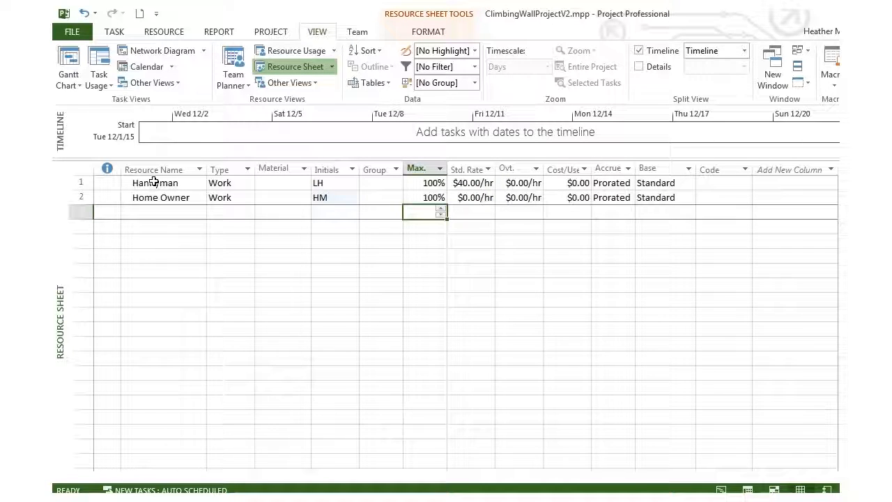
{"action": "key", "text": "Left"}
{"action": "key", "text": "Left"}
{"action": "key", "text": "Left"}
{"action": "key", "text": "Left"}
{"action": "key", "text": "Left"}
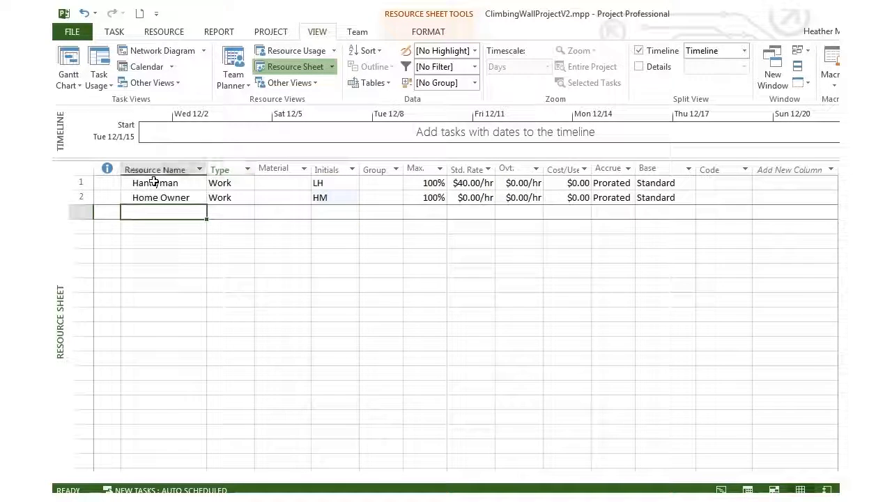
{"action": "type", "text": "T-"}
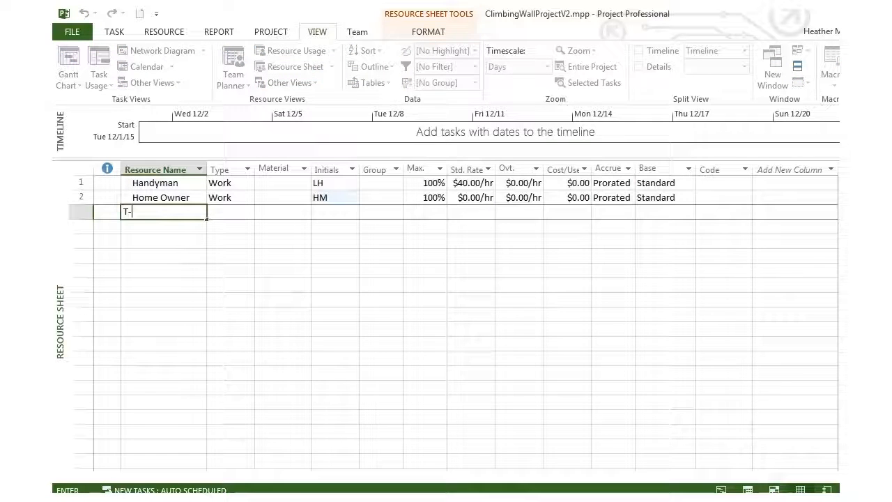
{"action": "type", "text": "Nut"}
{"action": "key", "text": "Tab"}
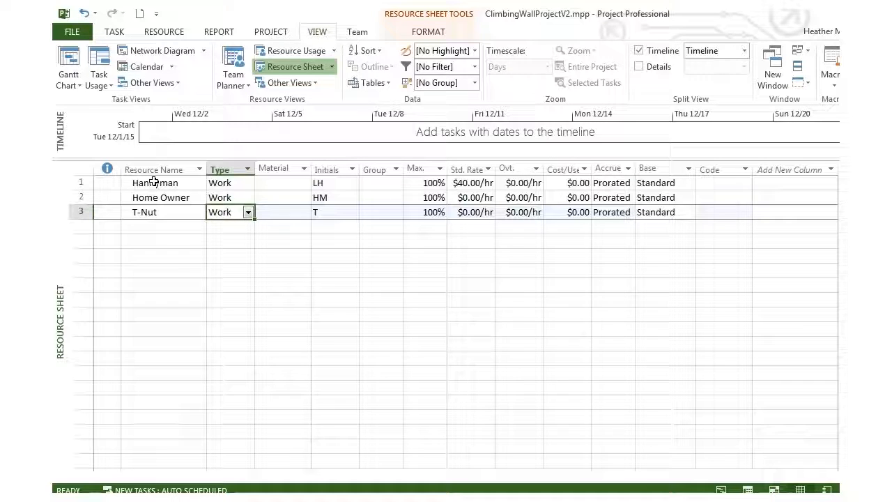
{"action": "left_click", "coordinate": [248, 213]}
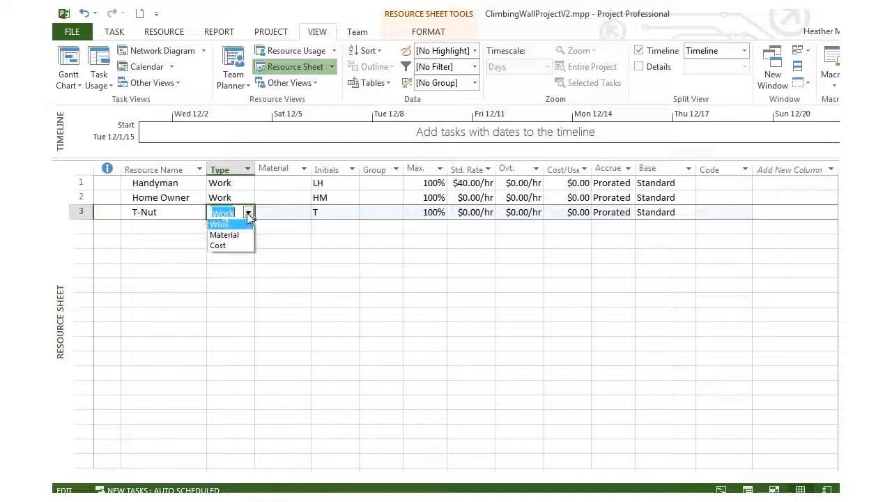
{"action": "left_click", "coordinate": [232, 235]}
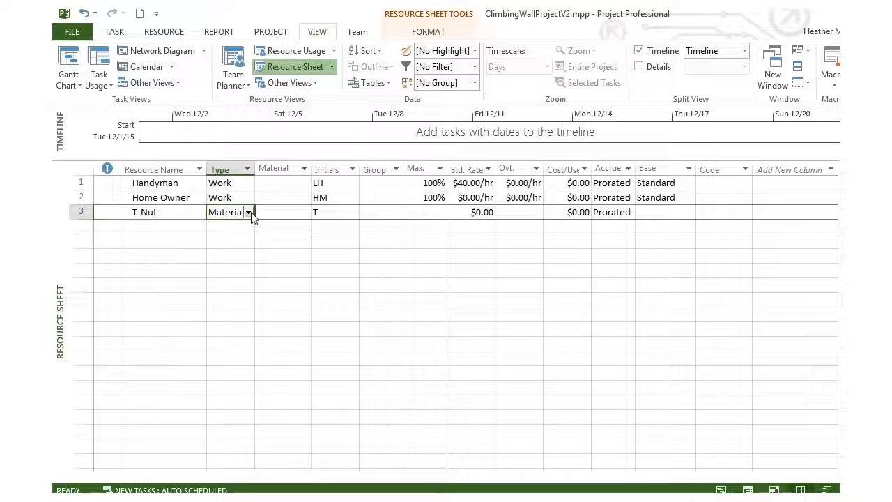
Give the T-Nut resource the material label "Bag of 100" and the initials TN.
{"action": "left_click", "coordinate": [304, 214]}
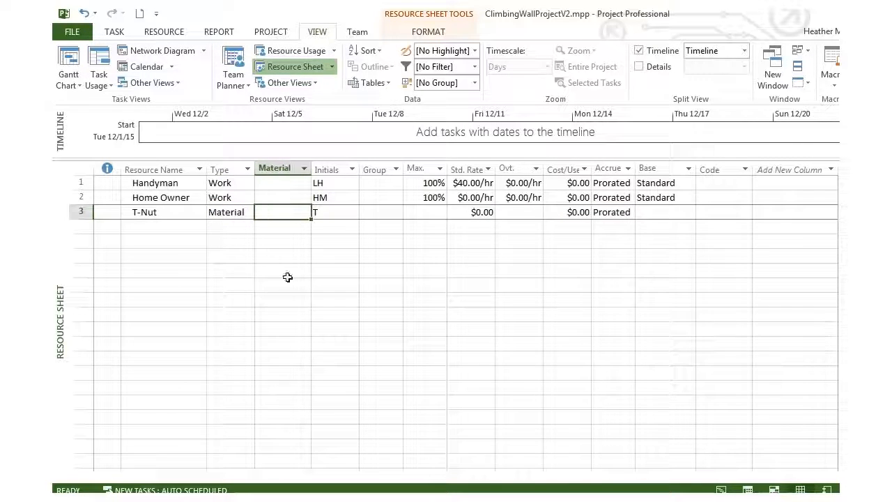
{"action": "type", "text": "Bag of"}
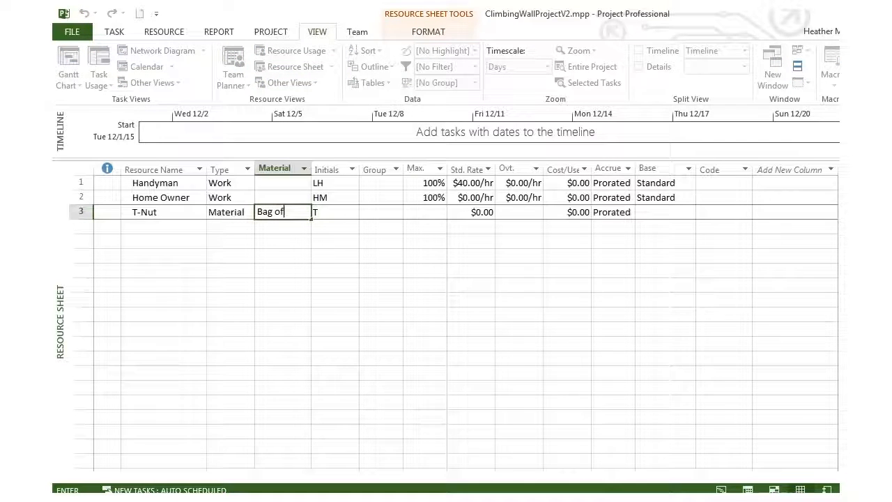
{"action": "type", "text": " 100"}
{"action": "key", "text": "Tab"}
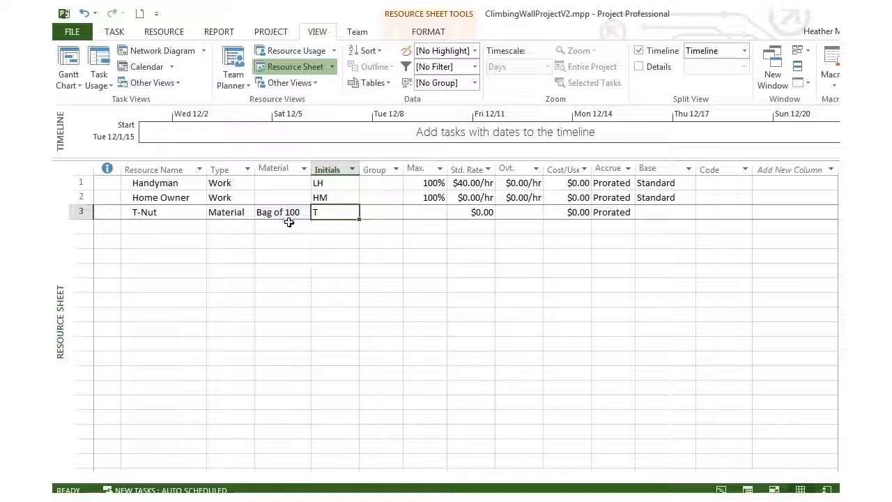
{"action": "type", "text": "TN"}
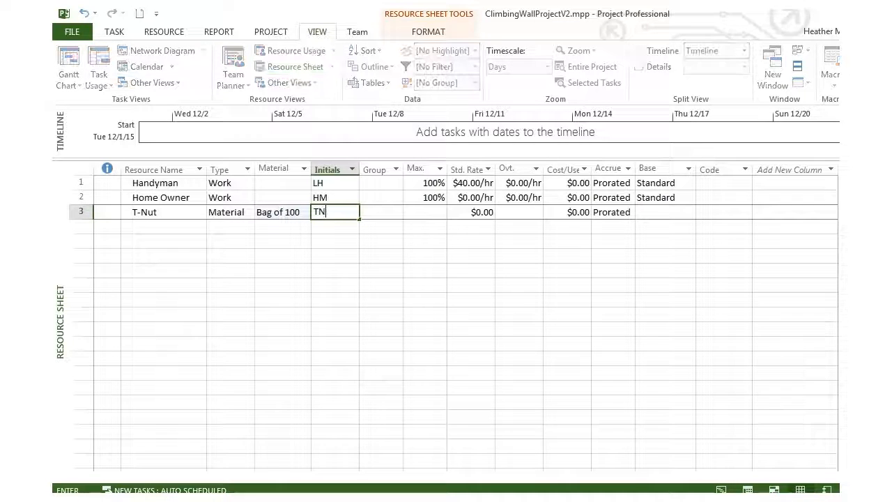
{"action": "key", "text": "Tab"}
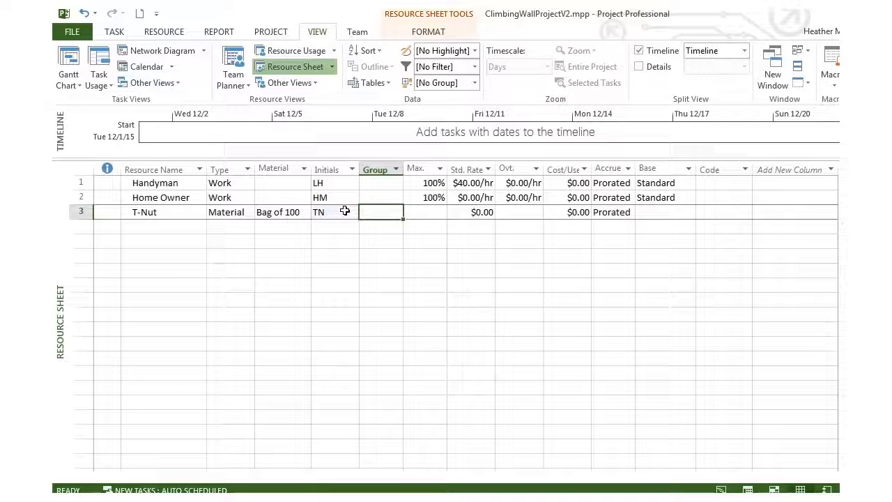
Set the T-Nut resource's standard rate to $25.
{"action": "key", "text": "Tab"}
{"action": "key", "text": "Tab"}
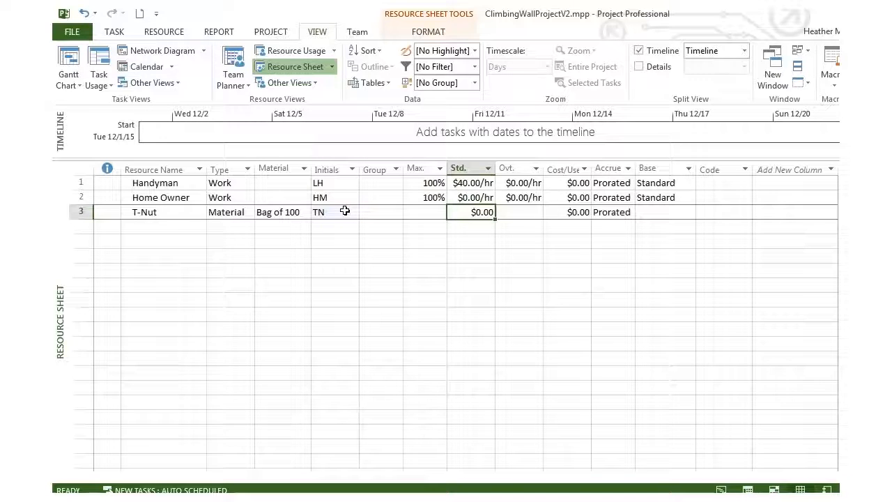
{"action": "type", "text": "25"}
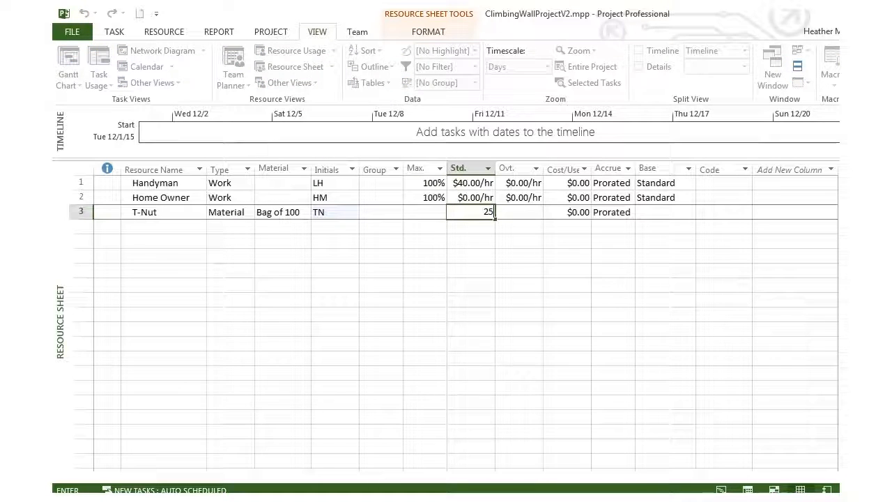
{"action": "key", "text": "Return"}
Add a fourth resource named Holds below T-Nut and set its type to Material.
{"action": "key", "text": "Left"}
{"action": "key", "text": "Left"}
{"action": "key", "text": "Left"}
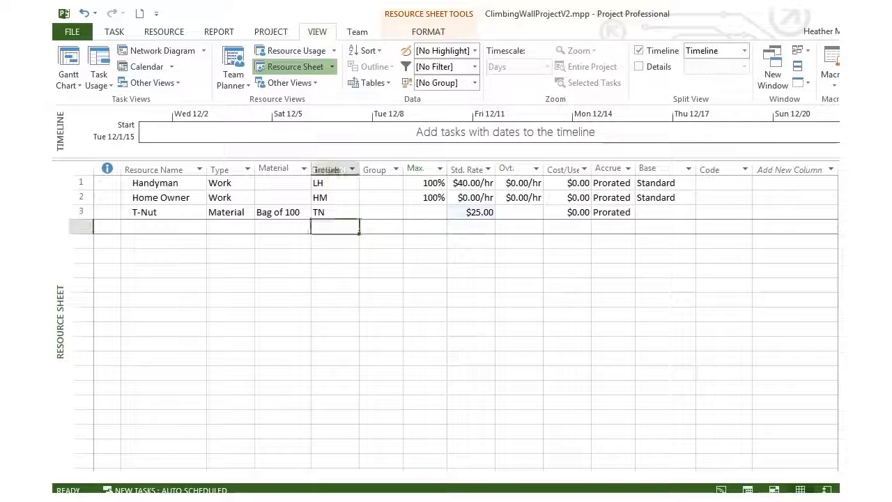
{"action": "key", "text": "Left"}
{"action": "key", "text": "Left"}
{"action": "key", "text": "Left"}
{"action": "type", "text": "H"}
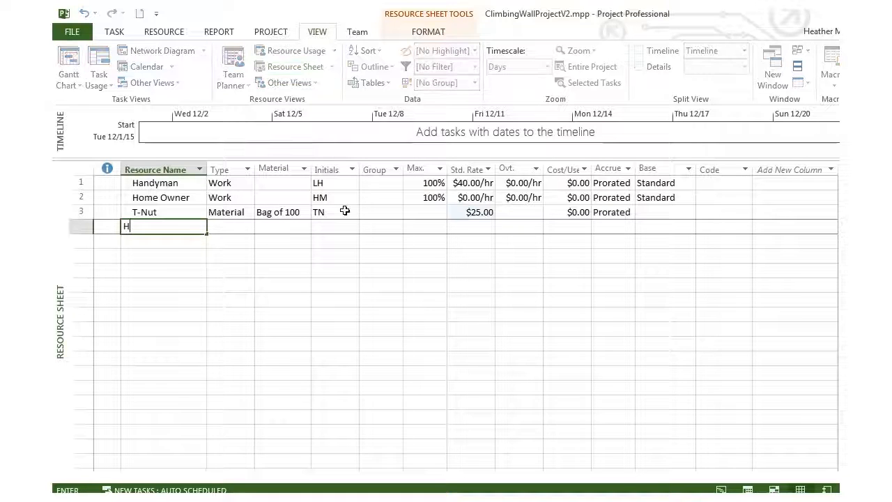
{"action": "type", "text": "olds"}
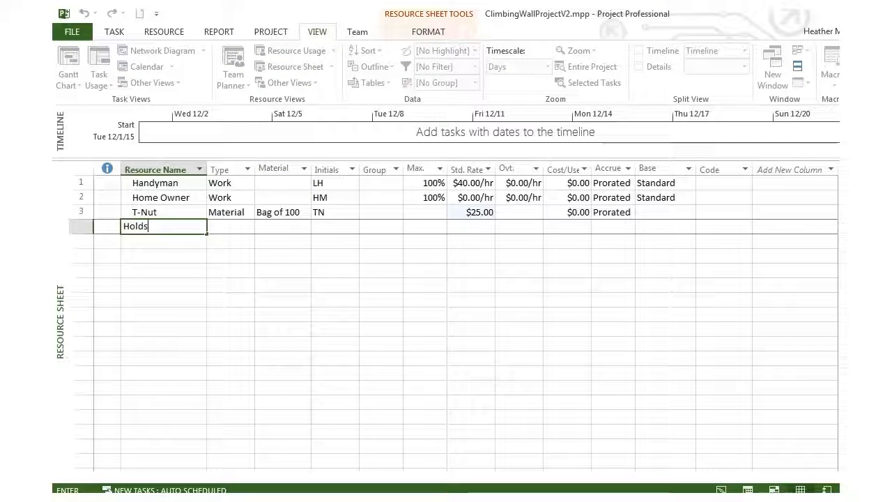
{"action": "key", "text": "Tab"}
{"action": "left_click", "coordinate": [248, 228]}
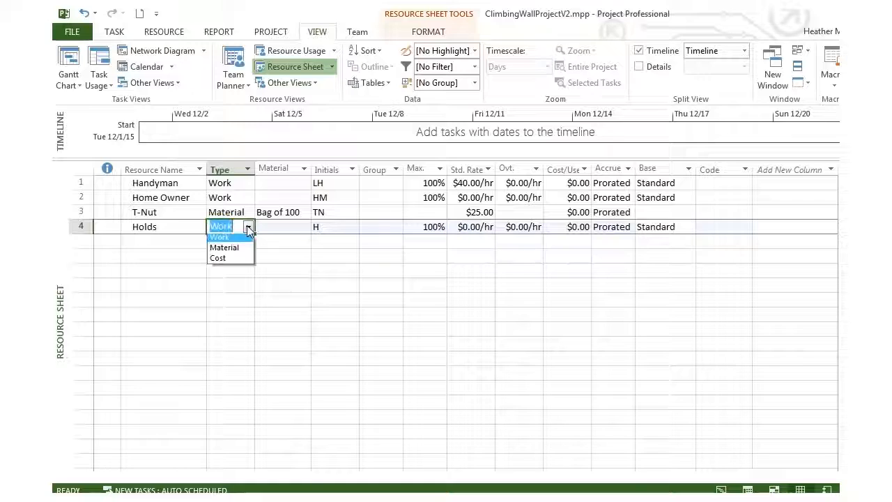
{"action": "left_click", "coordinate": [226, 247]}
Set the Holds resource's material label to "15pk.".
{"action": "left_click", "coordinate": [271, 226]}
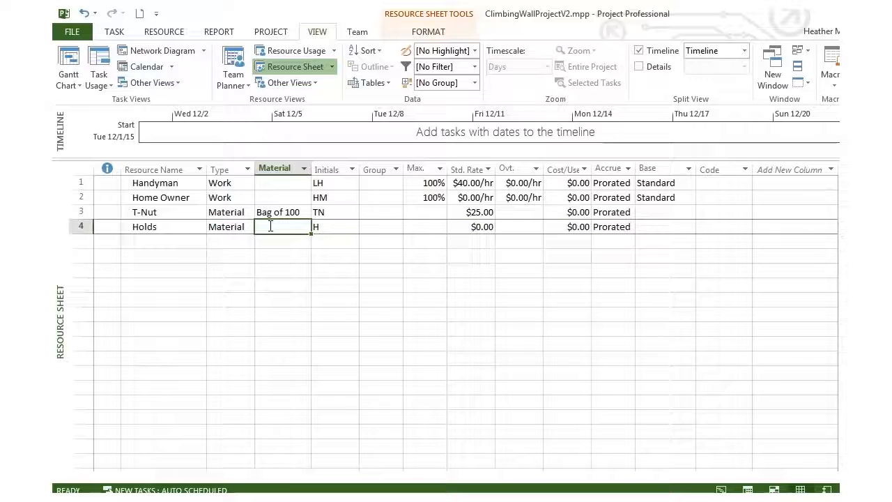
{"action": "type", "text": "15p"}
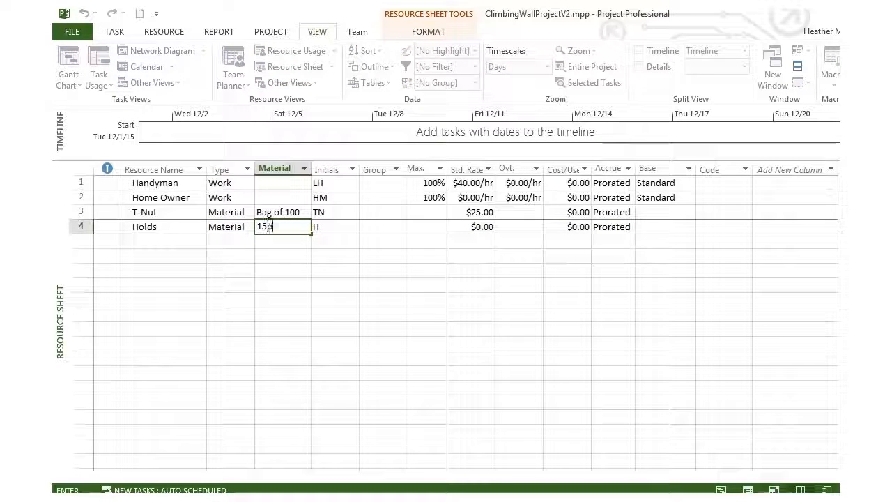
{"action": "type", "text": "k."}
{"action": "key", "text": "Tab"}
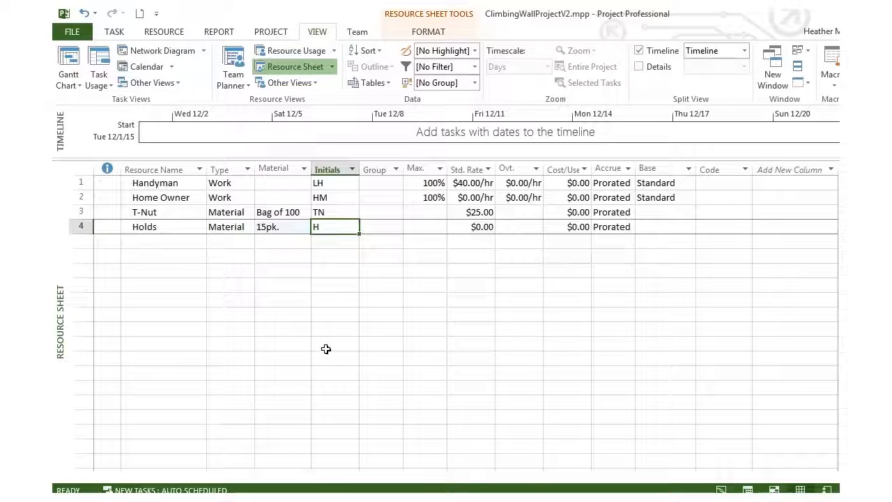
Set the Holds resource's standard rate to $93.
{"action": "key", "text": "Tab"}
{"action": "key", "text": "Tab"}
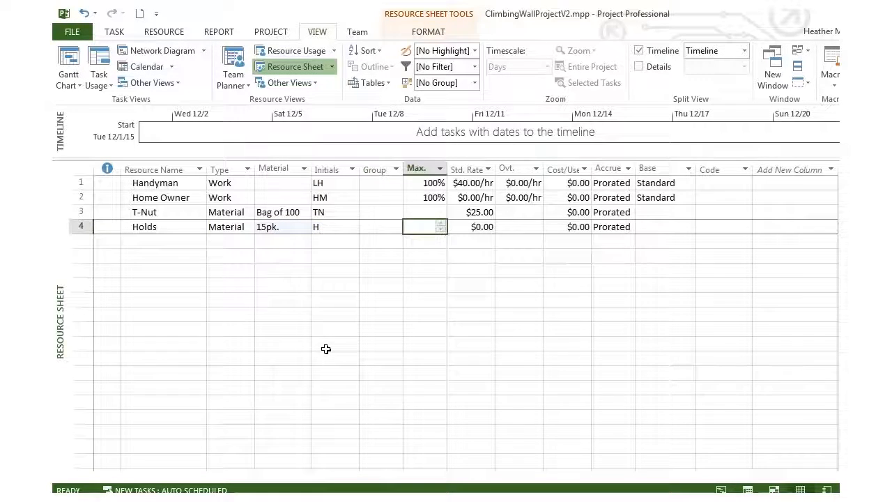
{"action": "key", "text": "Tab"}
{"action": "type", "text": "$"}
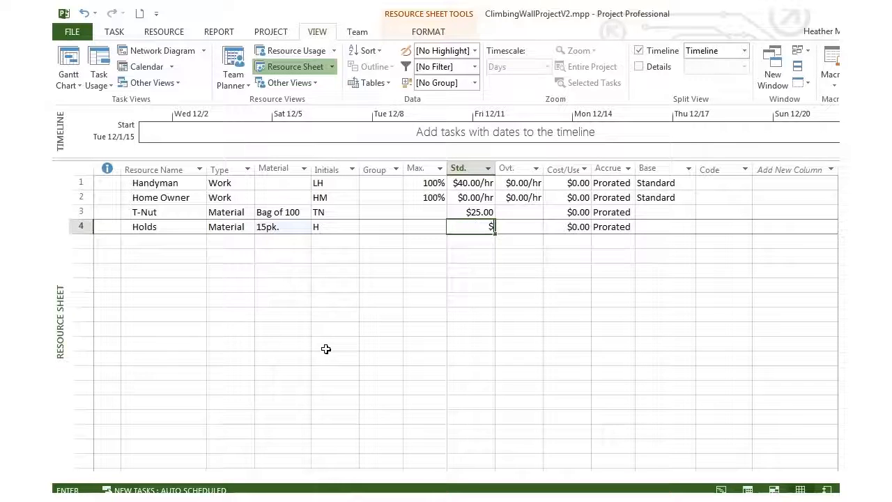
{"action": "type", "text": "93"}
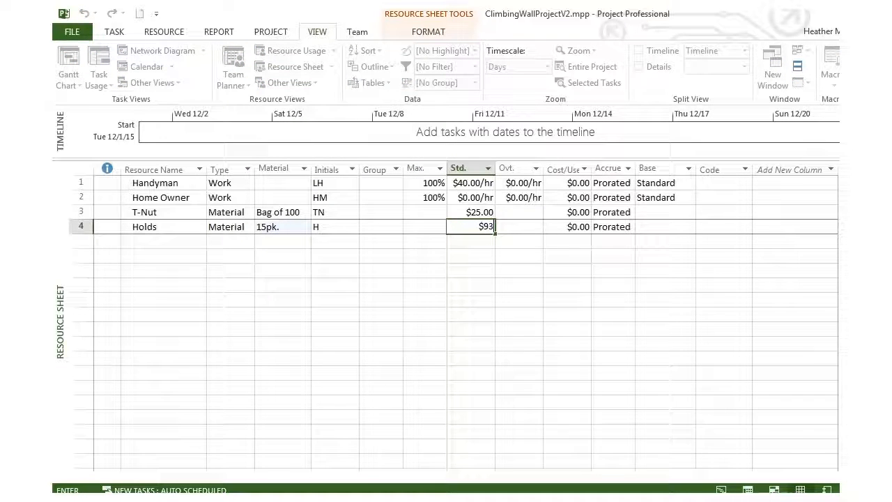
{"action": "key", "text": "Return"}
Add a fifth resource named Handyman Materials below Holds and set its type to Material.
{"action": "key", "text": "Left"}
{"action": "key", "text": "Left"}
{"action": "key", "text": "Left"}
{"action": "key", "text": "Left"}
{"action": "key", "text": "Left"}
{"action": "key", "text": "Left"}
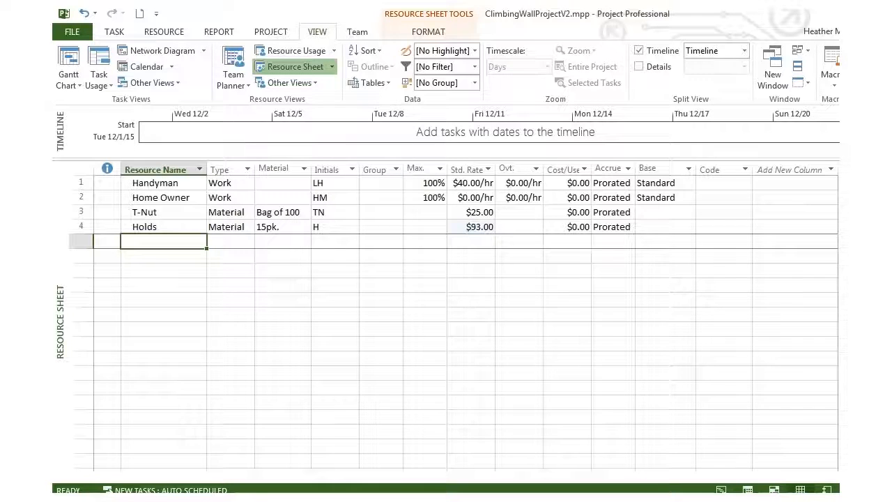
{"action": "type", "text": "Hand"}
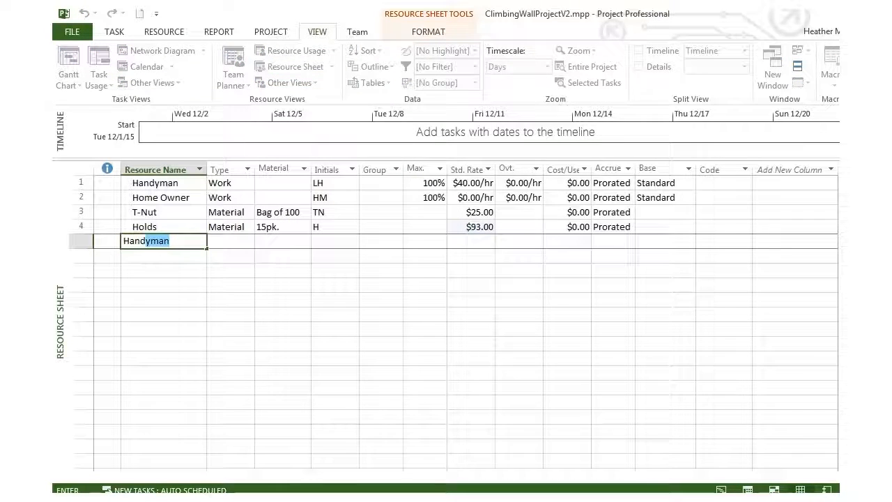
{"action": "type", "text": "yman Materials"}
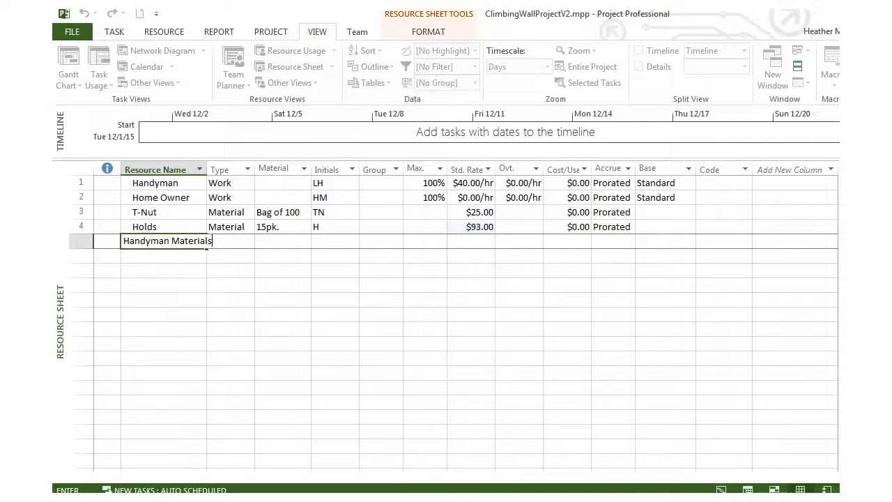
{"action": "key", "text": "Tab"}
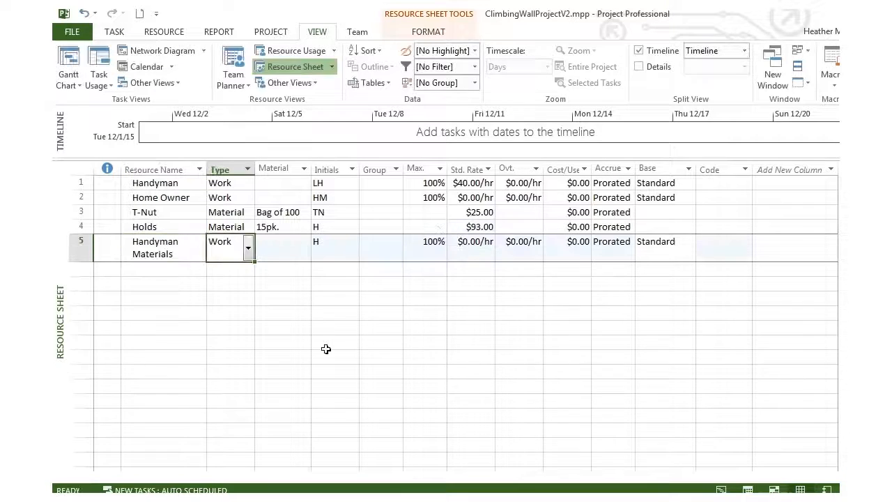
{"action": "key", "text": "Tab"}
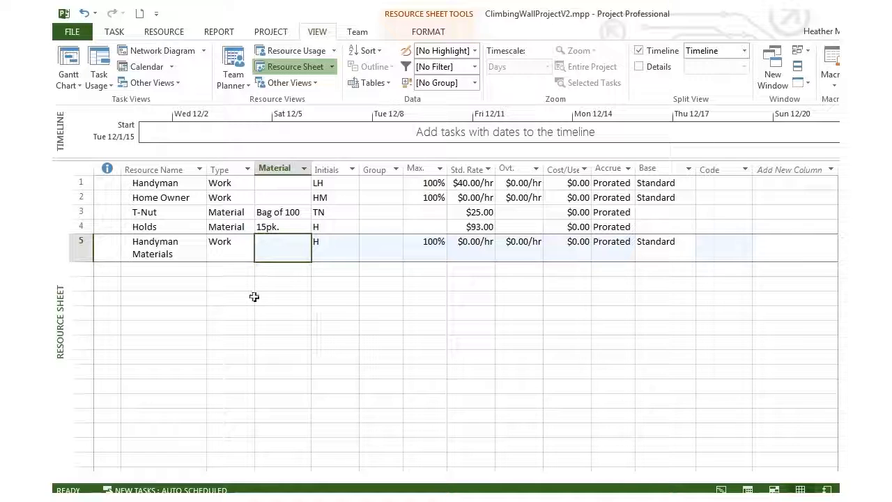
{"action": "left_click", "coordinate": [244, 244]}
{"action": "left_click", "coordinate": [247, 249]}
{"action": "left_click", "coordinate": [241, 277]}
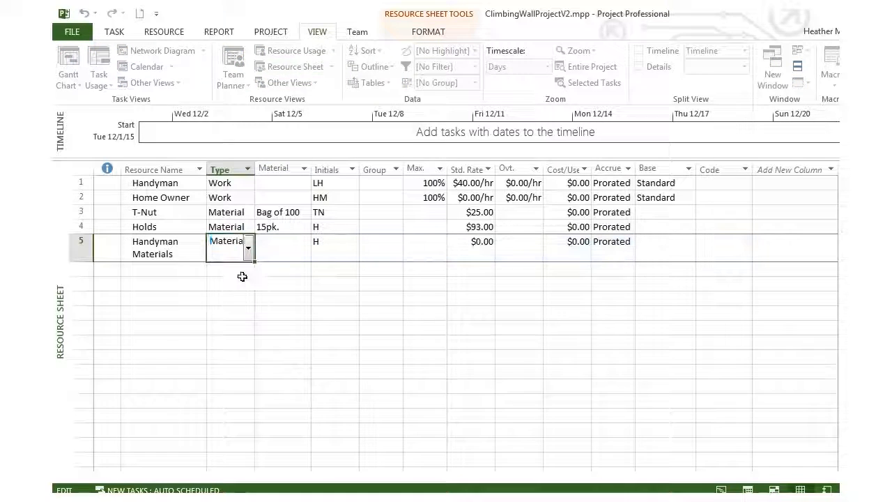
Set the Handyman Materials resource's standard rate to $541.
{"action": "left_click", "coordinate": [456, 246]}
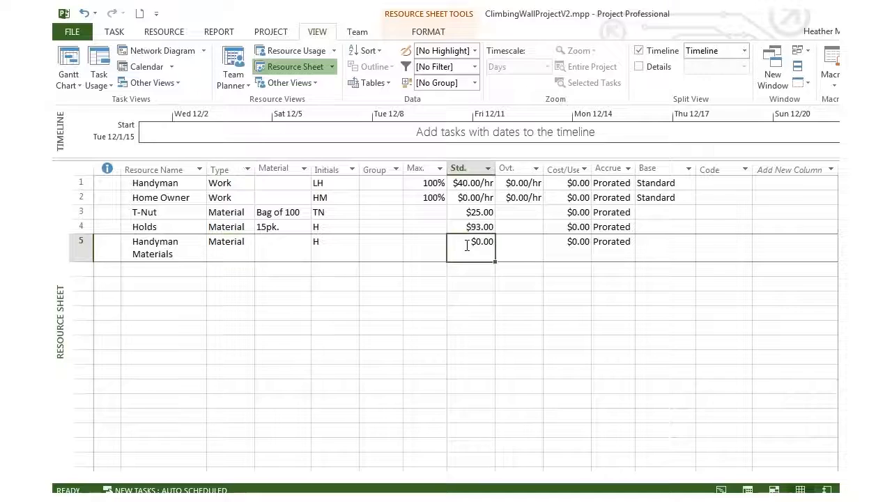
{"action": "type", "text": "541"}
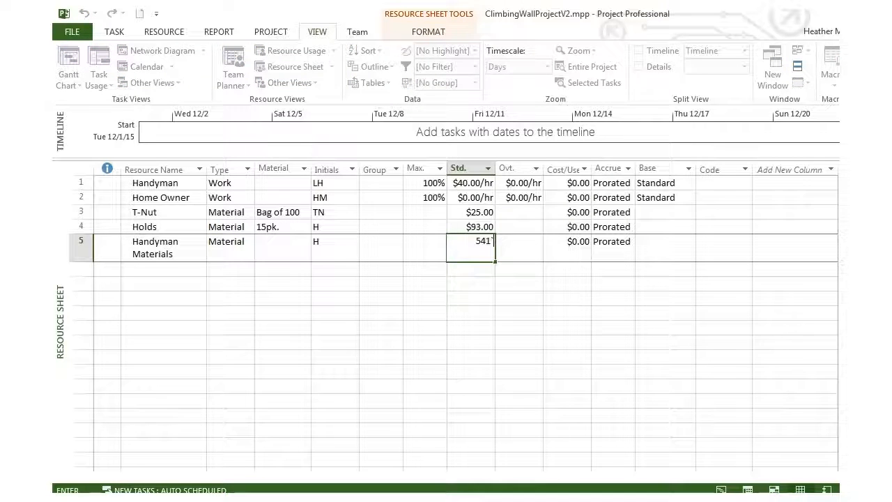
{"action": "key", "text": "Return"}
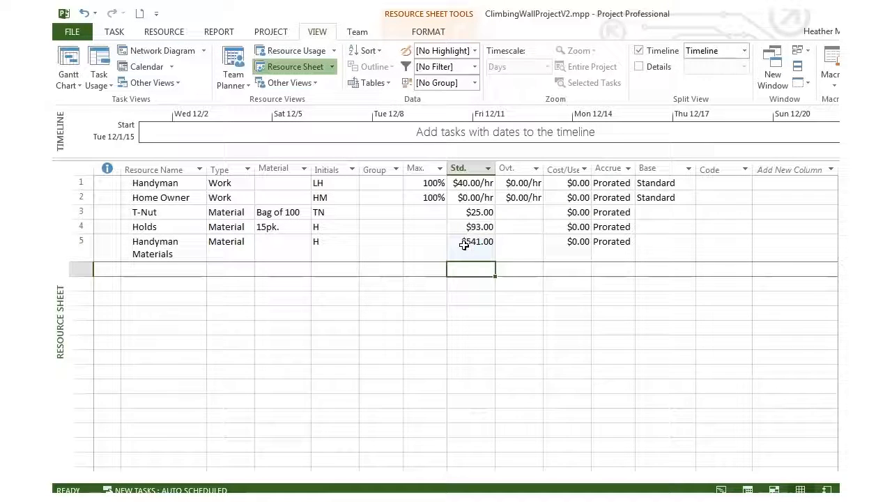
{"action": "key", "text": "Up"}
{"action": "key", "text": "Left"}
{"action": "key", "text": "Left"}
{"action": "key", "text": "Left"}
{"action": "key", "text": "Left"}
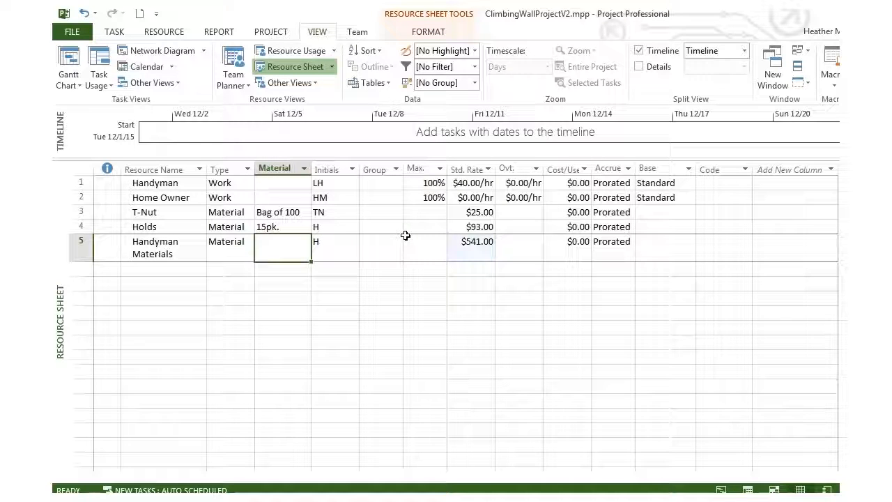
Switch to the Gantt Chart view and assign Home Owner to the Research task under Resource Names.
{"action": "left_click", "coordinate": [63, 61]}
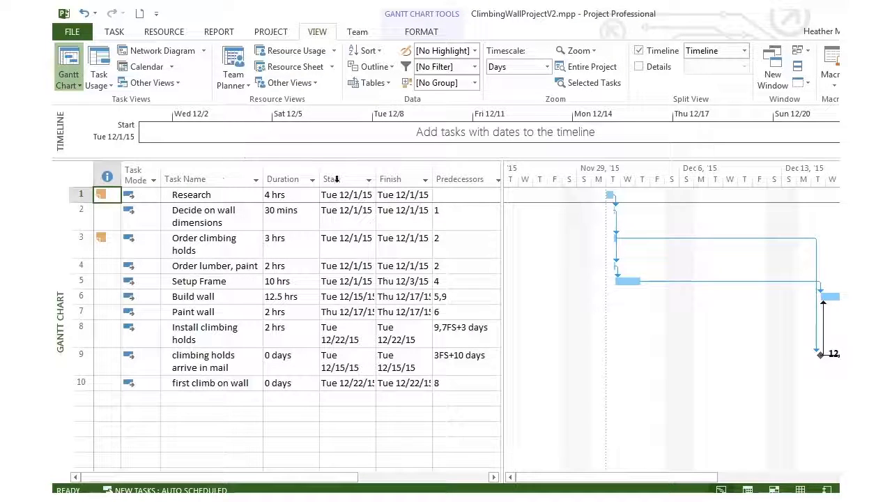
{"action": "left_click_drag", "start_coordinate": [502, 203], "coordinate": [598, 200]}
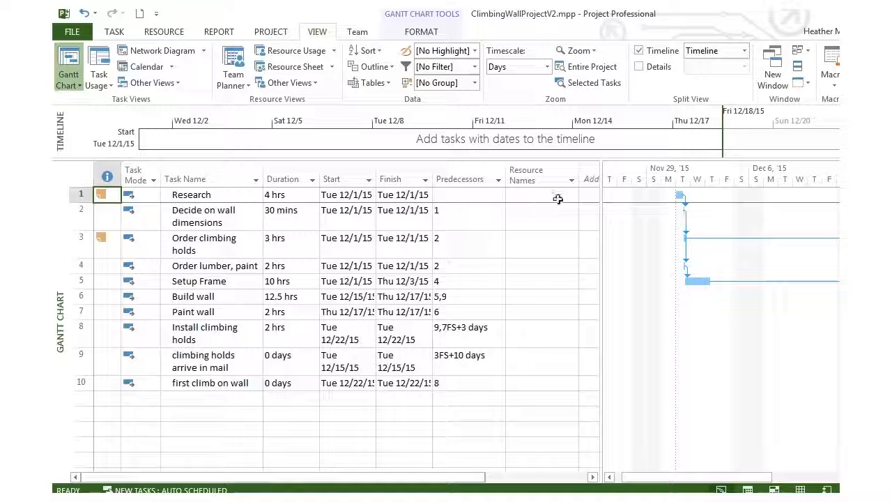
{"action": "left_click", "coordinate": [566, 195]}
{"action": "left_click", "coordinate": [571, 195]}
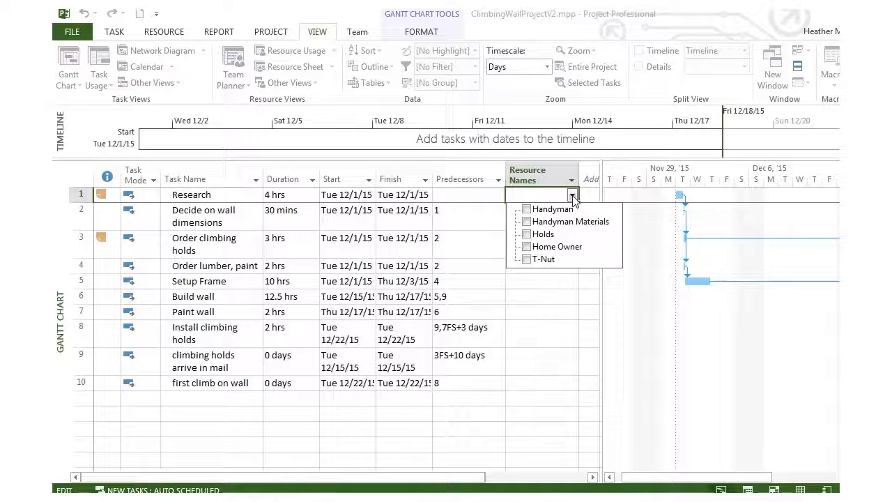
{"action": "left_click", "coordinate": [527, 247]}
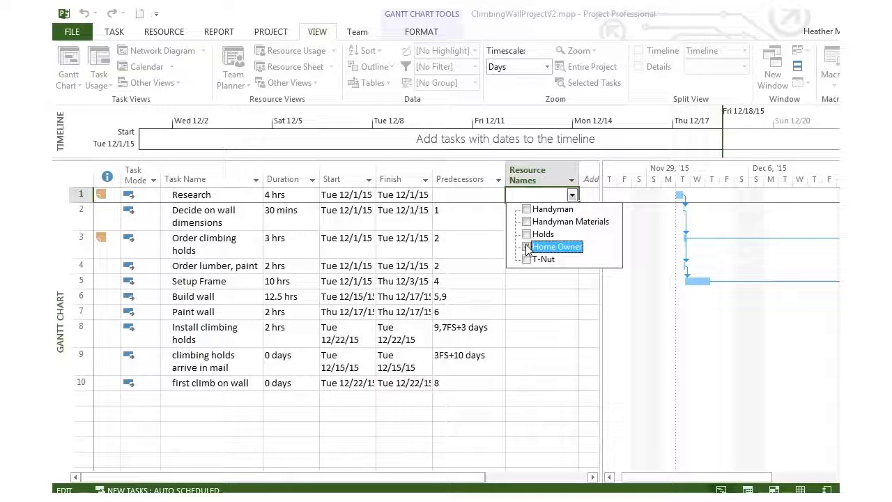
{"action": "left_click", "coordinate": [493, 241]}
Assign Home Owner to the Decide on wall dimensions and Order climbing holds tasks.
{"action": "left_click", "coordinate": [573, 222]}
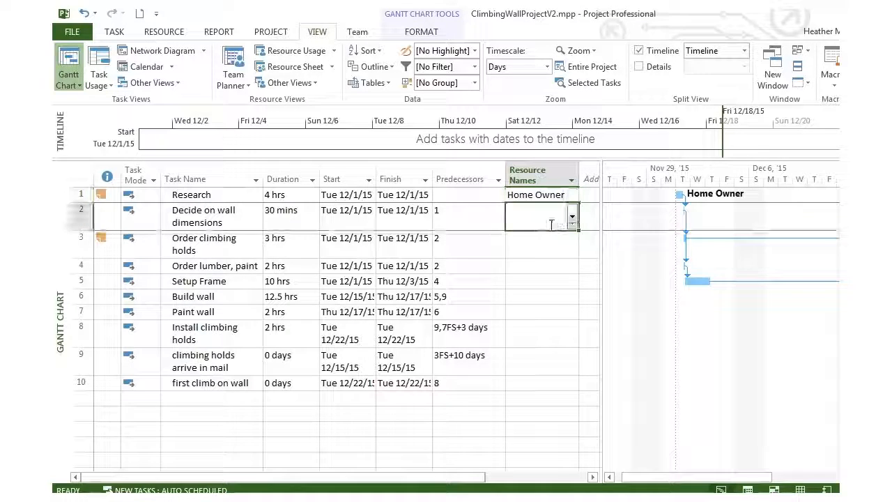
{"action": "left_click", "coordinate": [571, 217]}
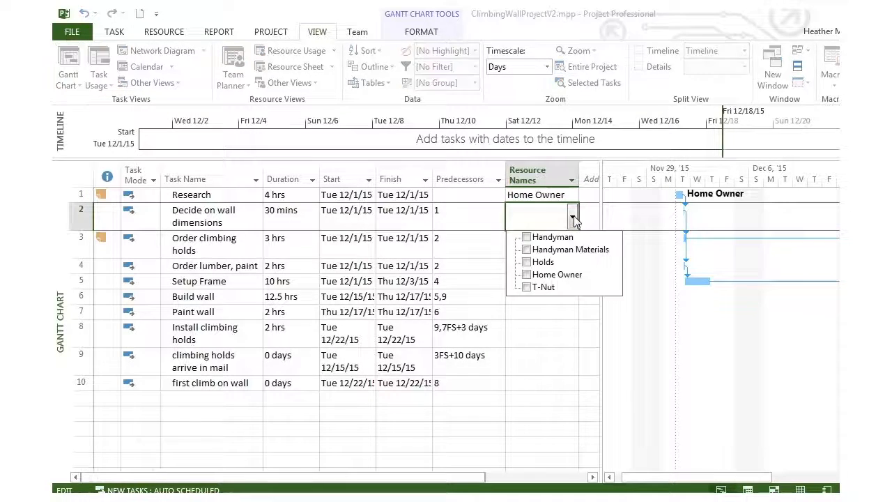
{"action": "left_click", "coordinate": [527, 274]}
{"action": "left_click", "coordinate": [494, 244]}
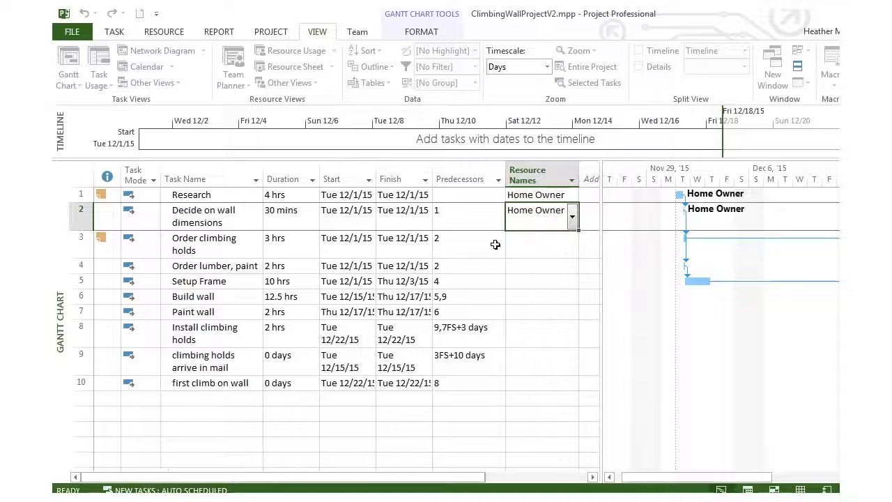
{"action": "left_click", "coordinate": [538, 243]}
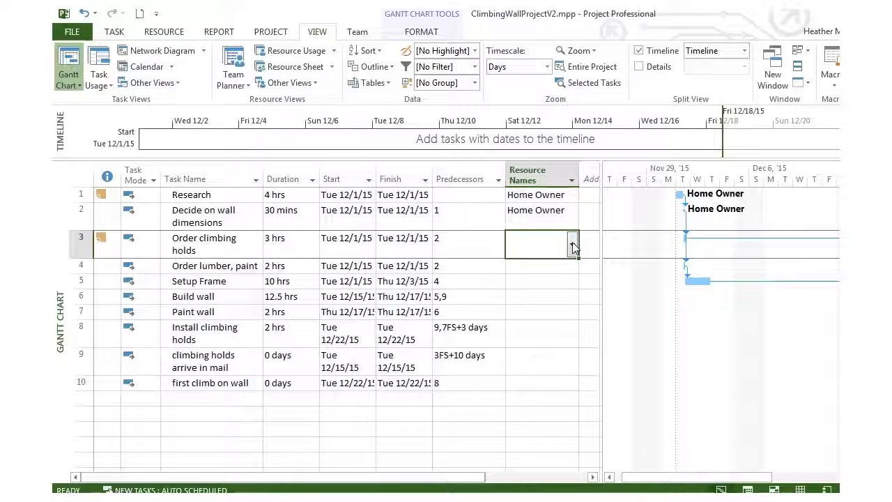
{"action": "left_click", "coordinate": [571, 243]}
{"action": "left_click", "coordinate": [527, 303]}
{"action": "key", "text": "Return"}
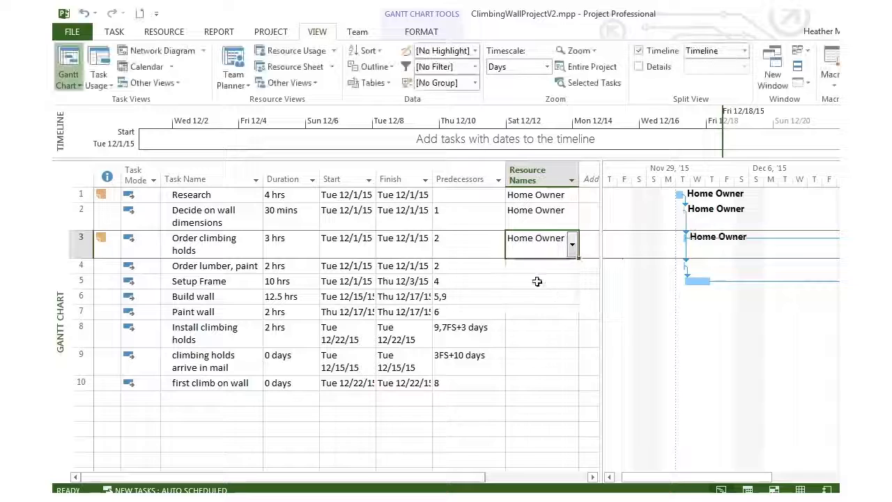
Assign both Handyman and Handyman Materials to the Order lumber, paint task.
{"action": "left_click", "coordinate": [531, 268]}
{"action": "left_click", "coordinate": [572, 266]}
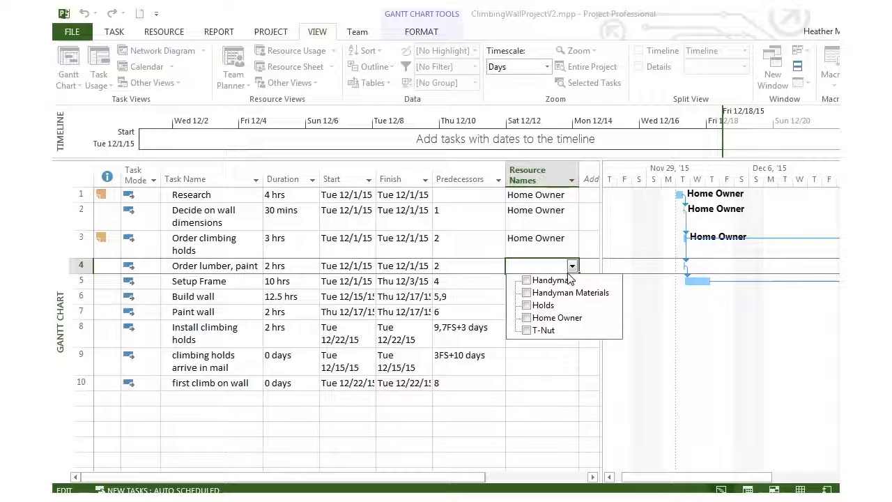
{"action": "left_click", "coordinate": [528, 280]}
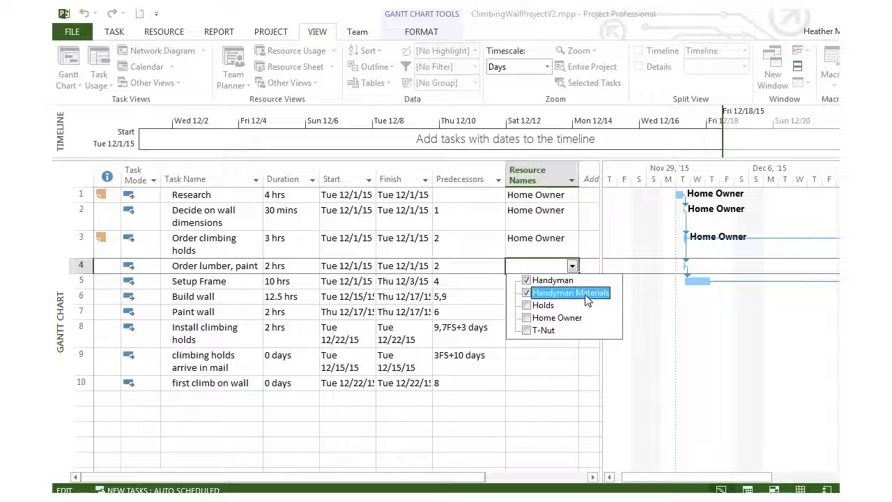
{"action": "key", "text": "Return"}
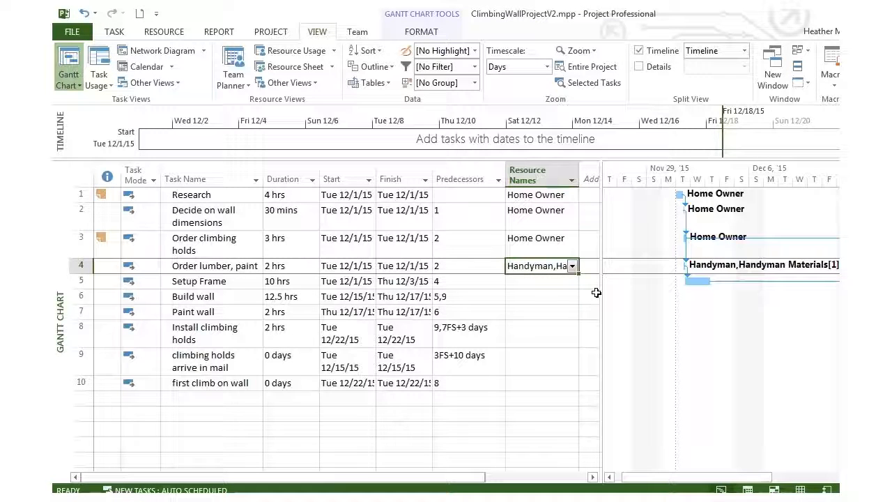
Assign Handyman to the Setup Frame and Build wall tasks.
{"action": "left_click", "coordinate": [550, 279]}
{"action": "left_click", "coordinate": [571, 281]}
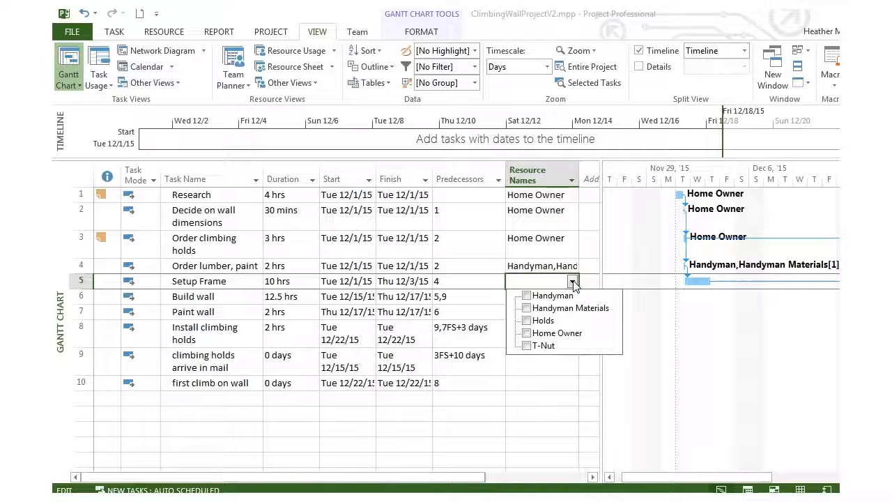
{"action": "left_click", "coordinate": [527, 295]}
{"action": "key", "text": "Return"}
{"action": "left_click", "coordinate": [556, 300]}
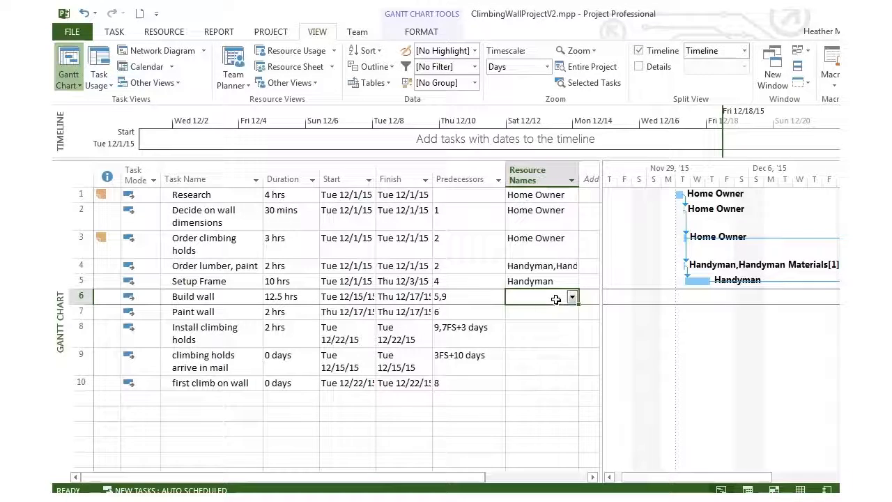
{"action": "left_click", "coordinate": [571, 296]}
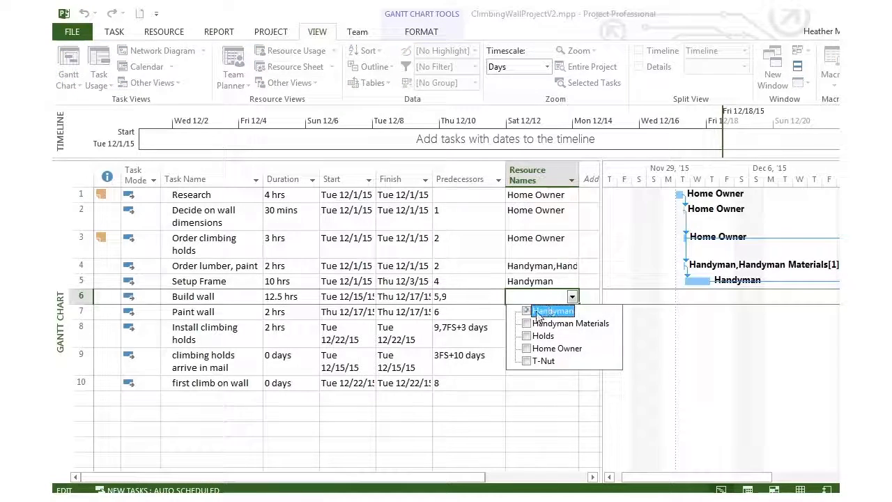
{"action": "left_click", "coordinate": [538, 314]}
{"action": "key", "text": "Return"}
Assign Handyman to the Paint wall task.
{"action": "left_click", "coordinate": [558, 311]}
{"action": "left_click", "coordinate": [571, 312]}
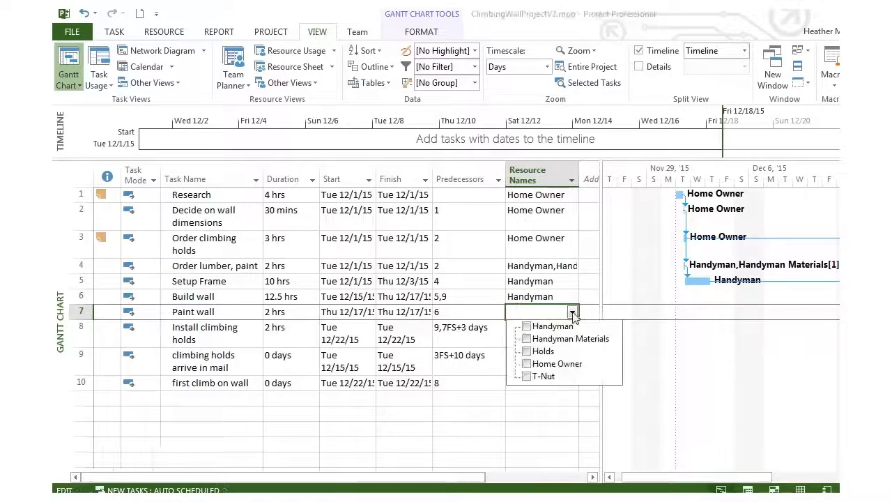
{"action": "left_click", "coordinate": [526, 327]}
{"action": "key", "text": "Return"}
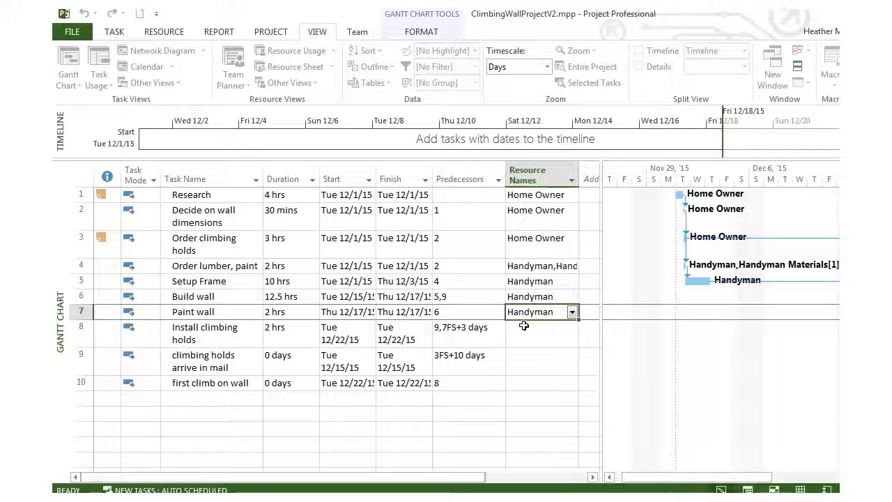
Assign Home Owner to the Install climbing holds and climbing holds arrive in mail tasks.
{"action": "left_click", "coordinate": [565, 333]}
{"action": "left_click", "coordinate": [572, 334]}
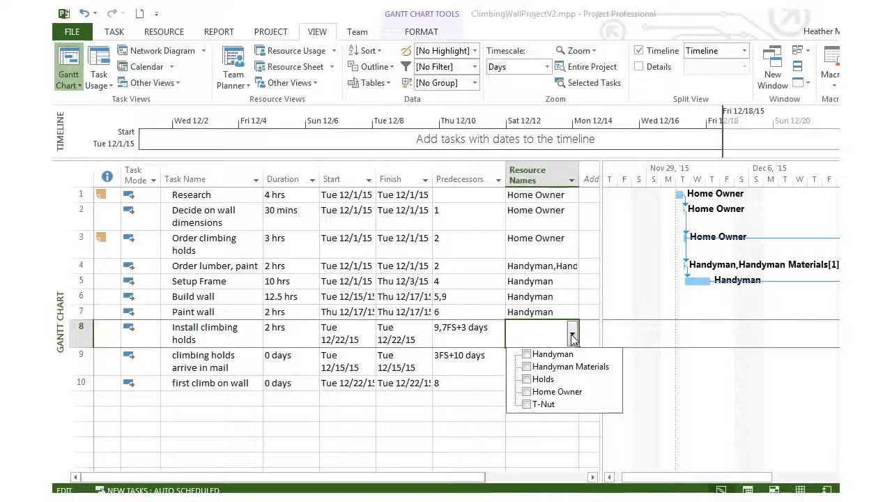
{"action": "left_click", "coordinate": [526, 391]}
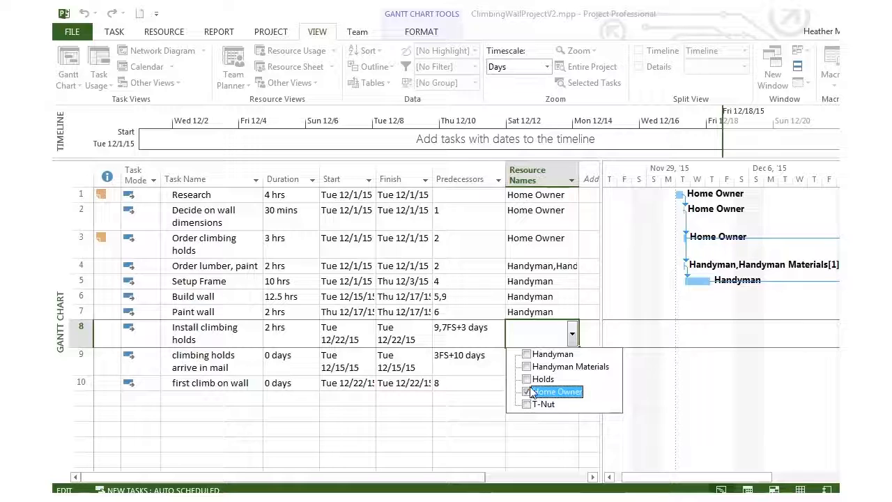
{"action": "key", "text": "Return"}
{"action": "left_click", "coordinate": [571, 361]}
{"action": "left_click", "coordinate": [572, 361]}
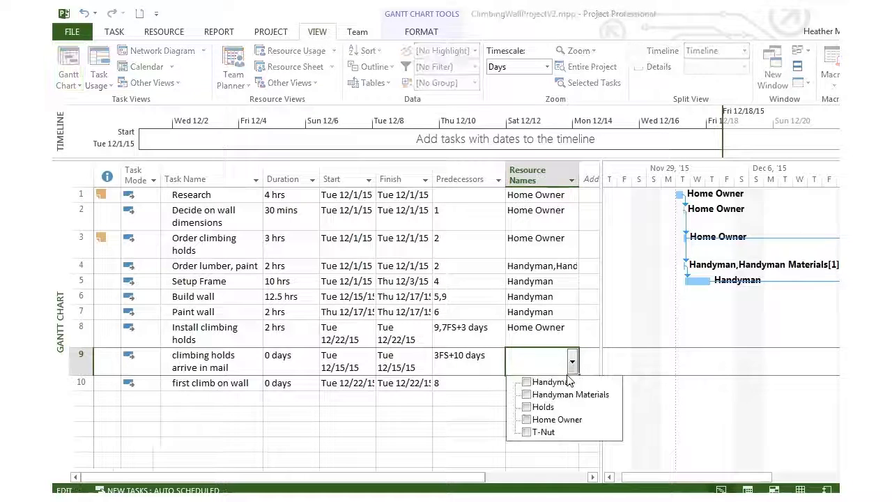
{"action": "left_click", "coordinate": [526, 419]}
{"action": "key", "text": "Return"}
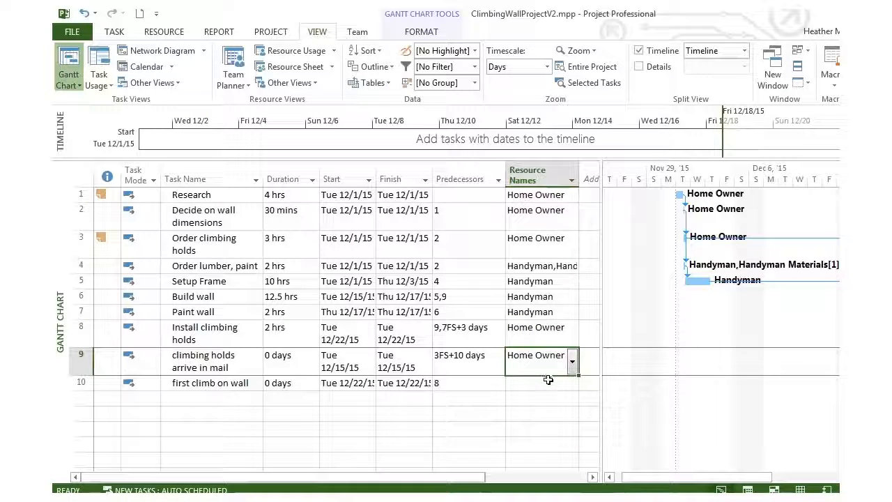
Remove the Home Owner assignment from the climbing holds arrive in mail task.
{"action": "left_click", "coordinate": [548, 381]}
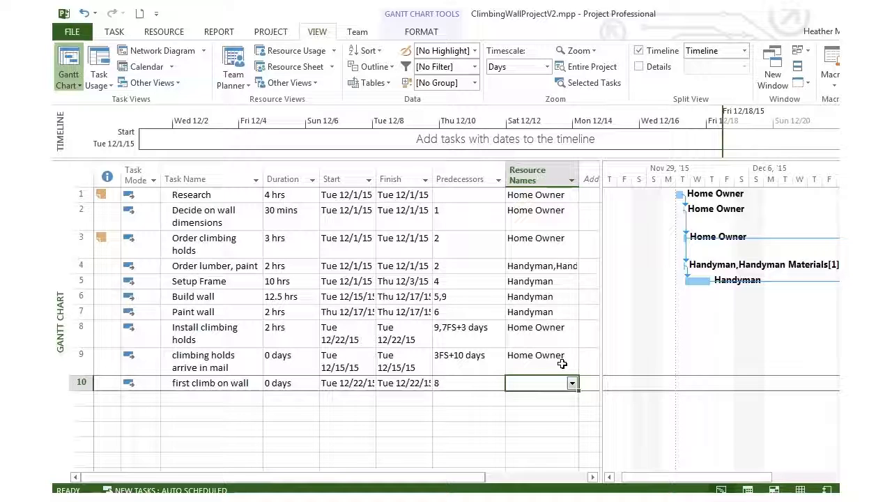
{"action": "left_click", "coordinate": [559, 359]}
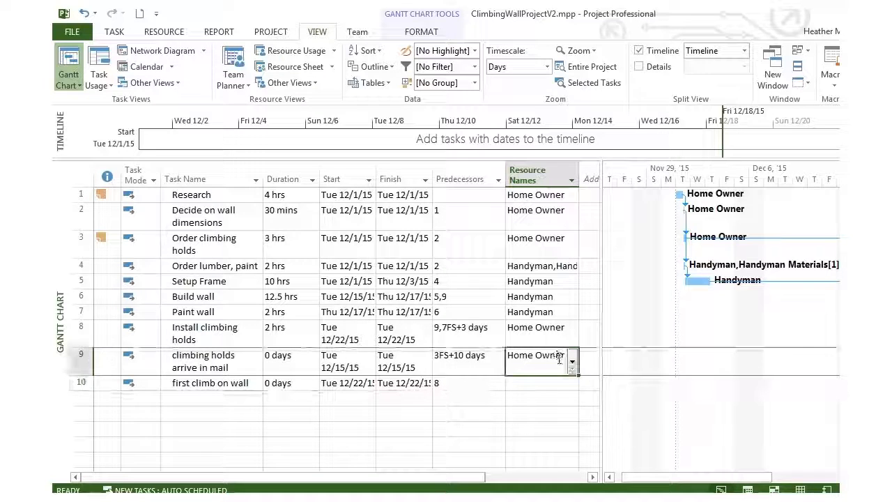
{"action": "left_click", "coordinate": [572, 361]}
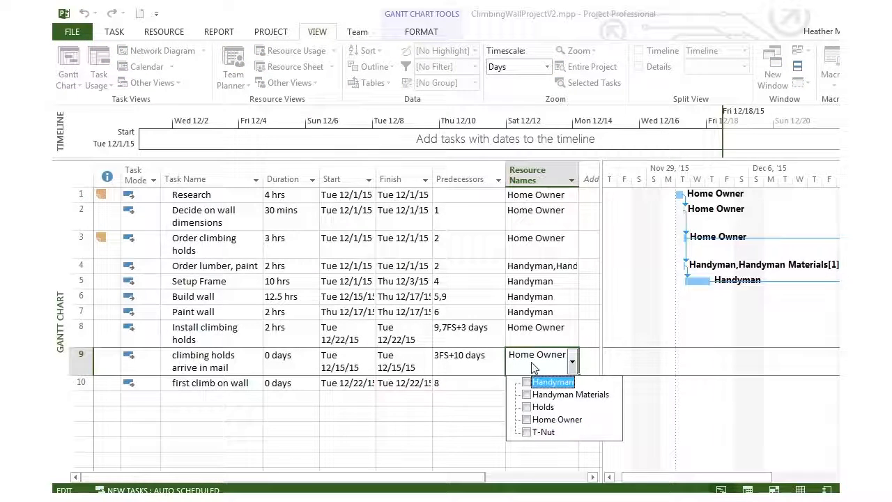
{"action": "left_click", "coordinate": [532, 361]}
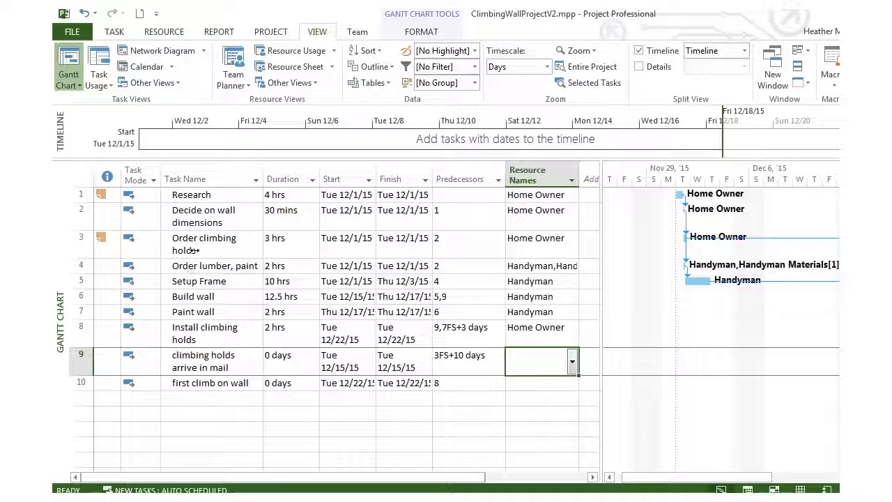
Assign the Holds and T-Nut resources to the Order climbing holds task using Assign Resources.
{"action": "left_click", "coordinate": [541, 238]}
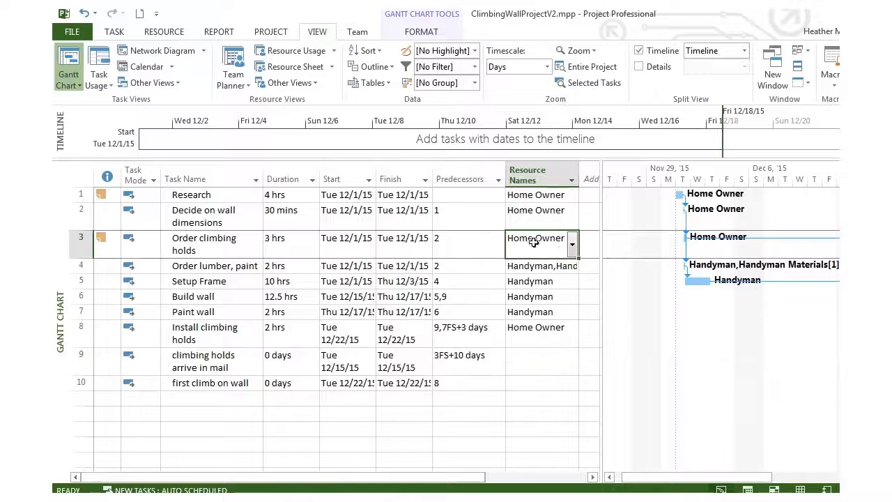
{"action": "left_click", "coordinate": [572, 244]}
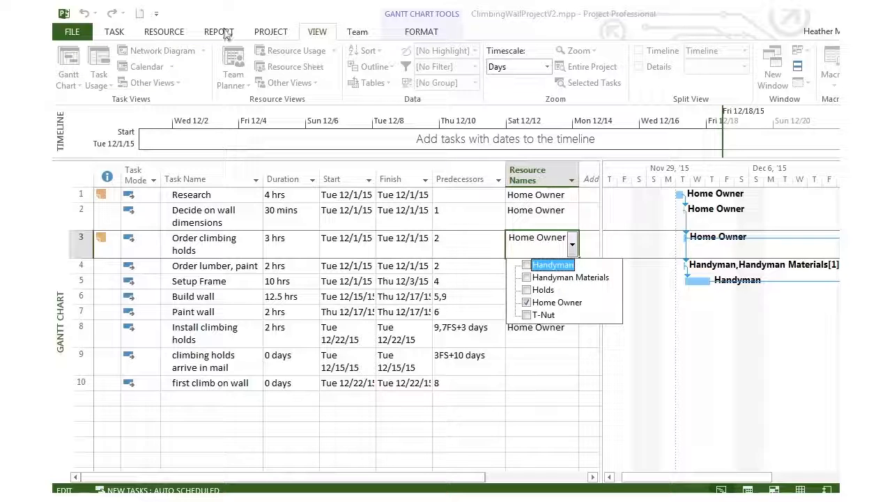
{"action": "left_click", "coordinate": [113, 34]}
{"action": "left_click", "coordinate": [161, 32]}
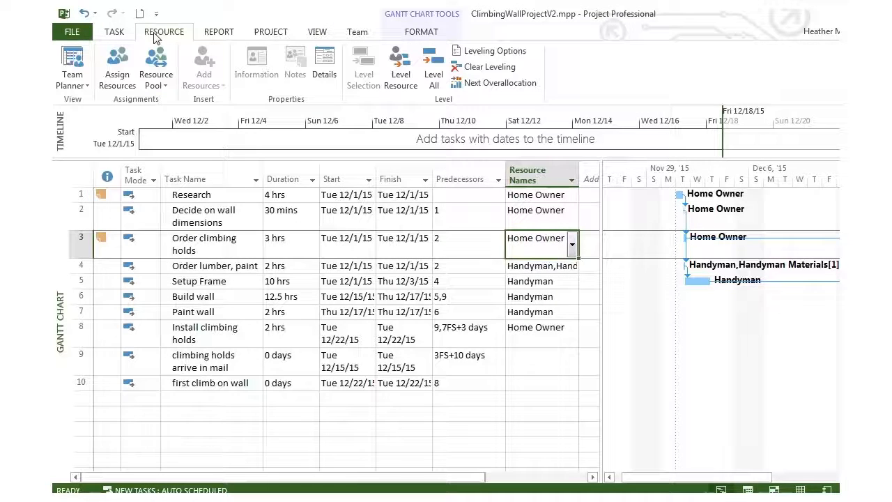
{"action": "left_click", "coordinate": [117, 66]}
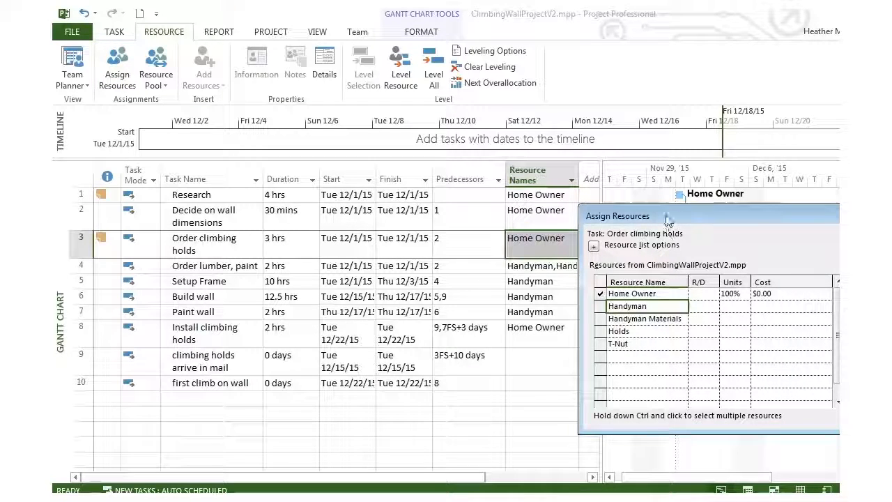
{"action": "left_click_drag", "start_coordinate": [663, 215], "coordinate": [322, 195]}
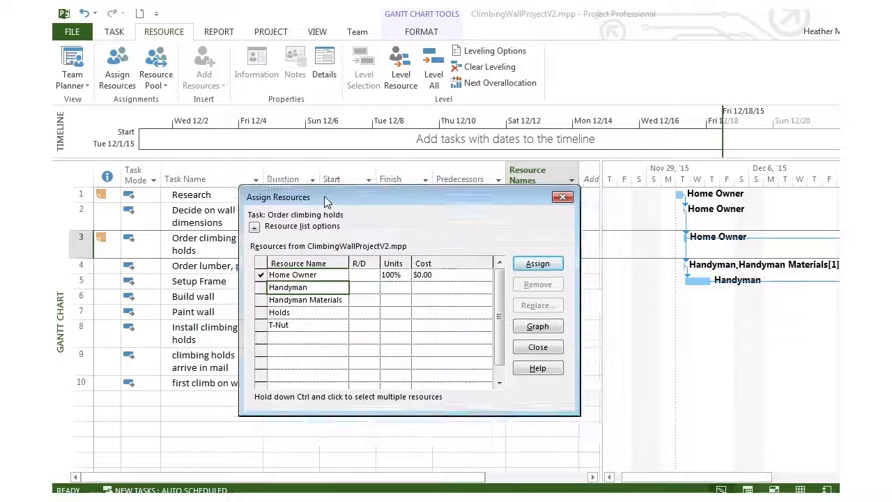
{"action": "left_click", "coordinate": [258, 311]}
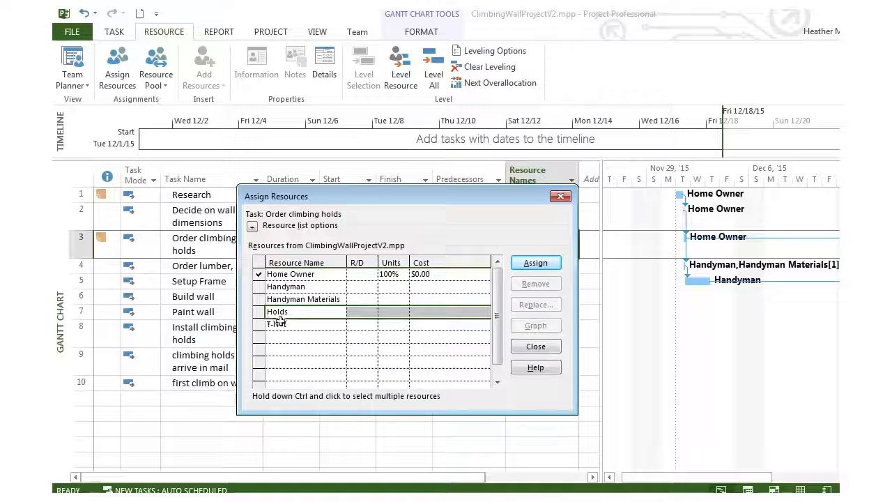
{"action": "left_click", "coordinate": [279, 324], "text": "shift"}
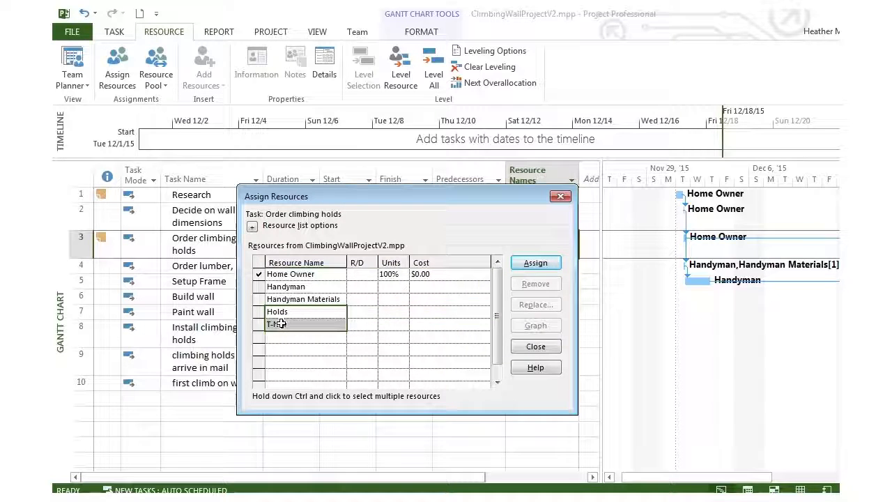
{"action": "left_click", "coordinate": [541, 264]}
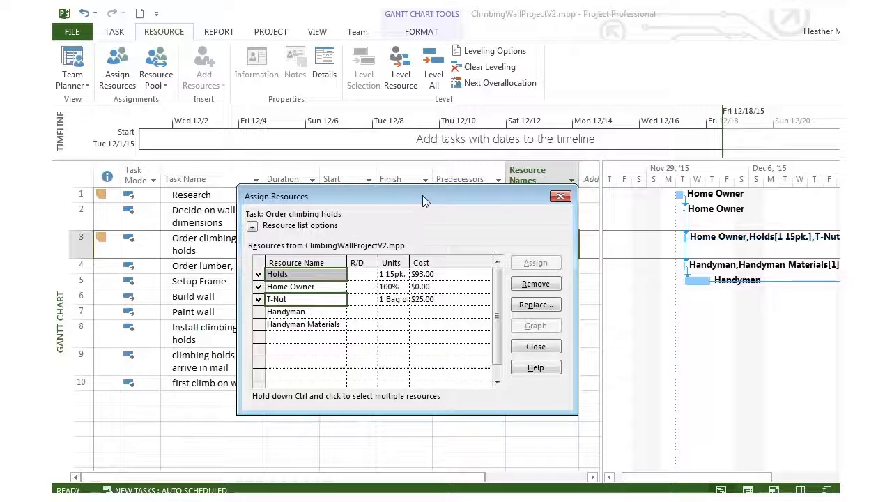
Widen the Units column in Assign Resources and set the T-Nut units to 2 Bag of 100.
{"action": "left_click_drag", "start_coordinate": [423, 195], "coordinate": [431, 239]}
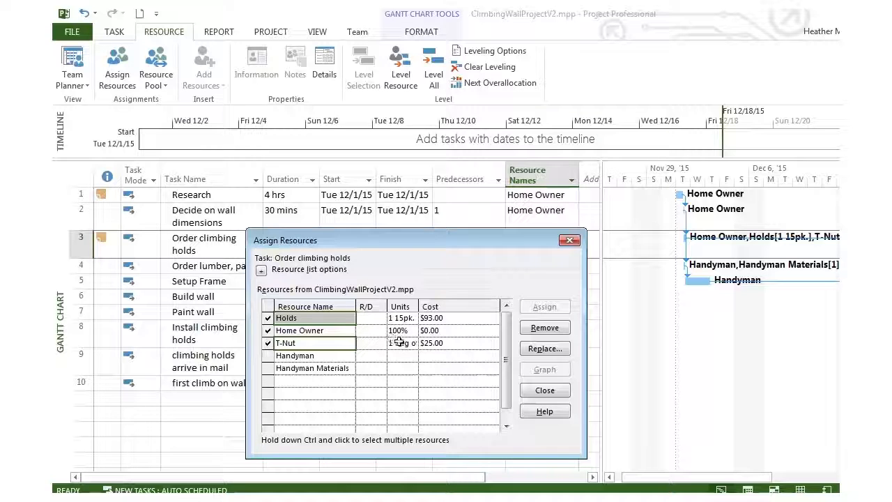
{"action": "left_click_drag", "start_coordinate": [419, 307], "coordinate": [444, 308]}
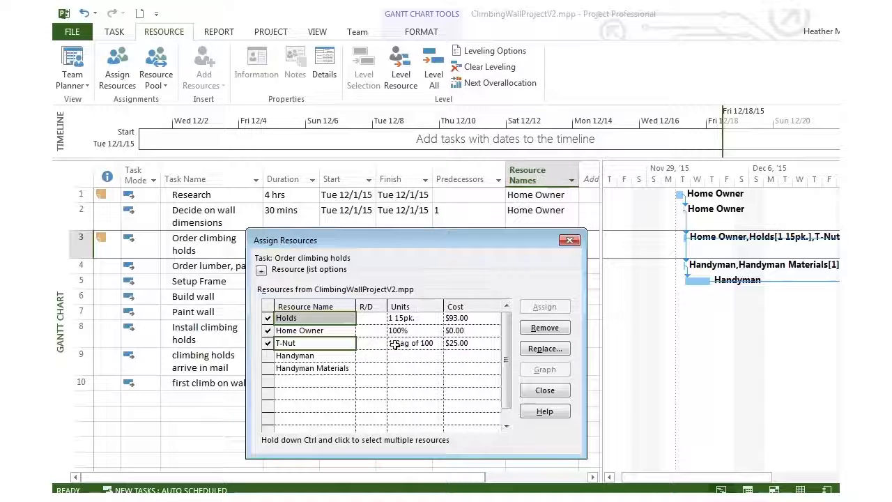
{"action": "left_click", "coordinate": [417, 344]}
{"action": "left_click", "coordinate": [437, 340]}
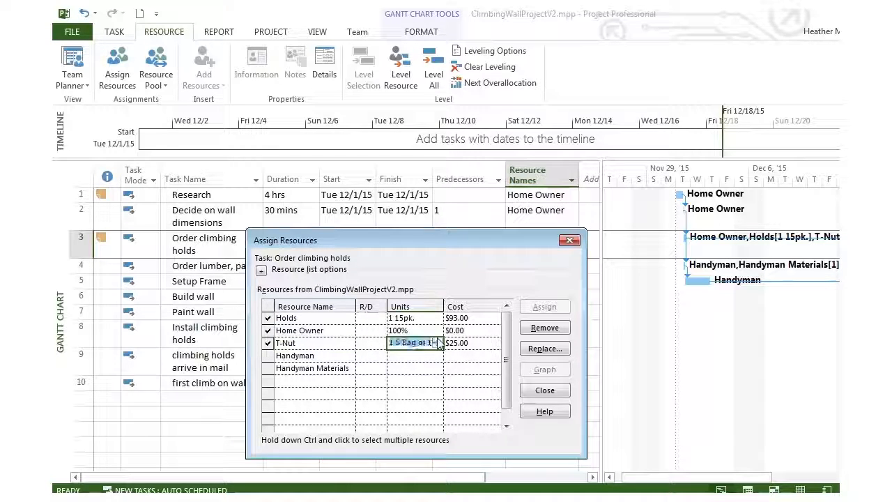
{"action": "left_click", "coordinate": [437, 339]}
Set the Holds units to 3 15pk. for the Order climbing holds task.
{"action": "left_click", "coordinate": [418, 318]}
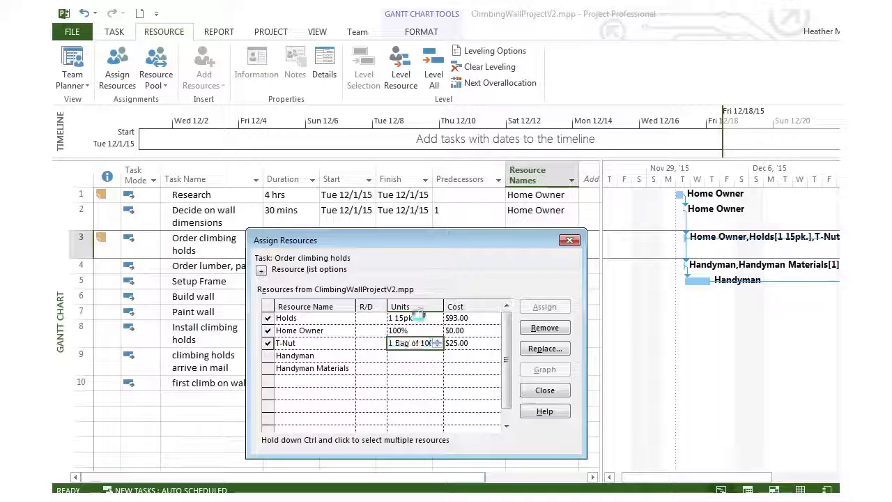
{"action": "left_click", "coordinate": [438, 315]}
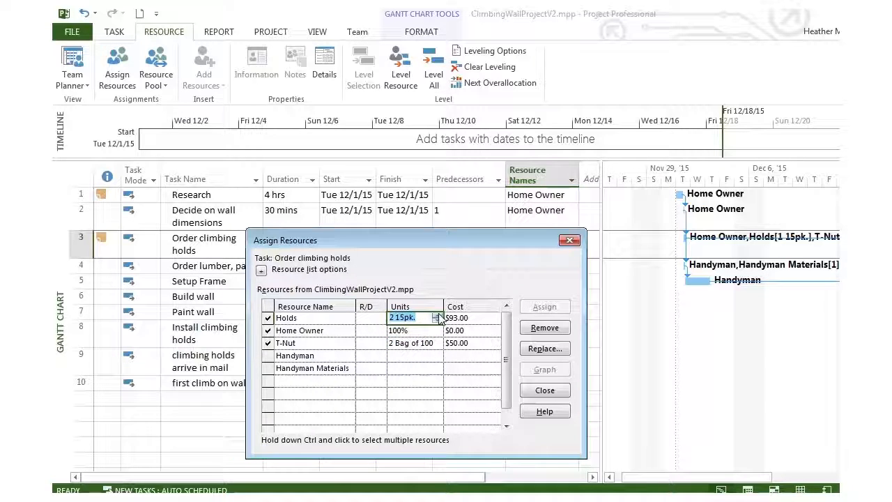
{"action": "left_click", "coordinate": [437, 315]}
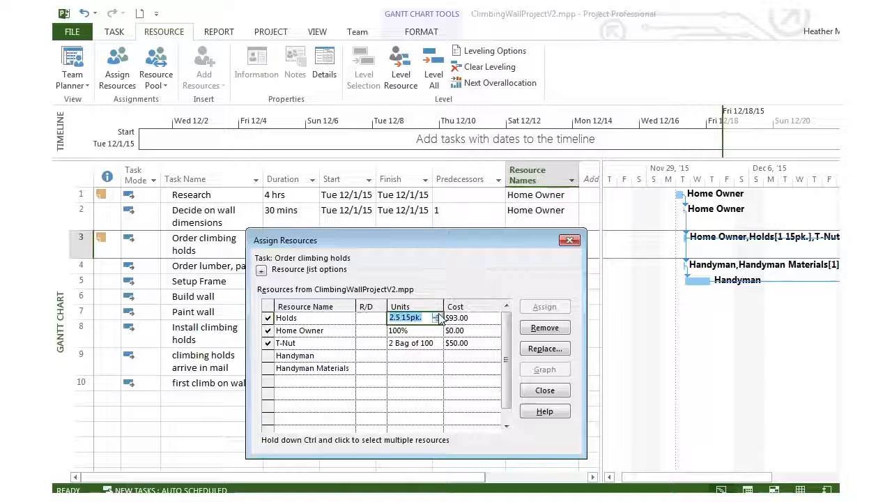
{"action": "left_click", "coordinate": [438, 315]}
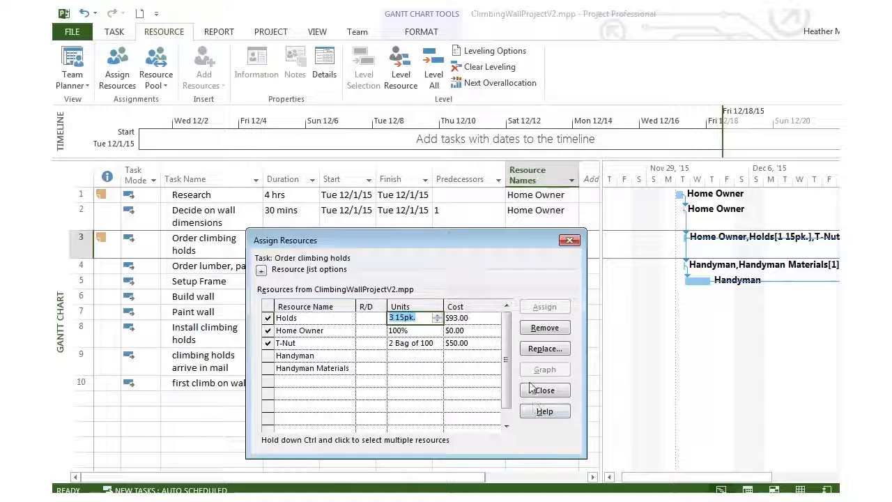
Replace the Holds assignment with the same Holds resource and finish assigning resources to the task.
{"action": "left_click", "coordinate": [538, 349]}
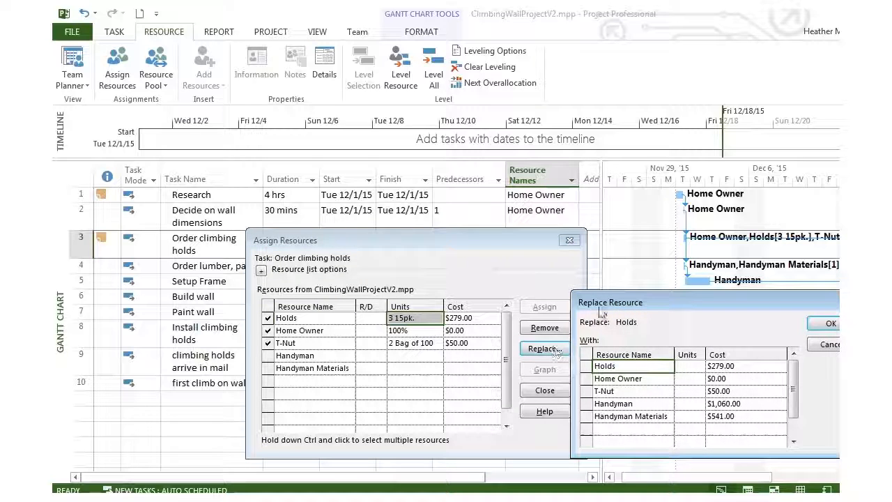
{"action": "left_click_drag", "start_coordinate": [631, 304], "coordinate": [554, 309]}
{"action": "left_click", "coordinate": [755, 327]}
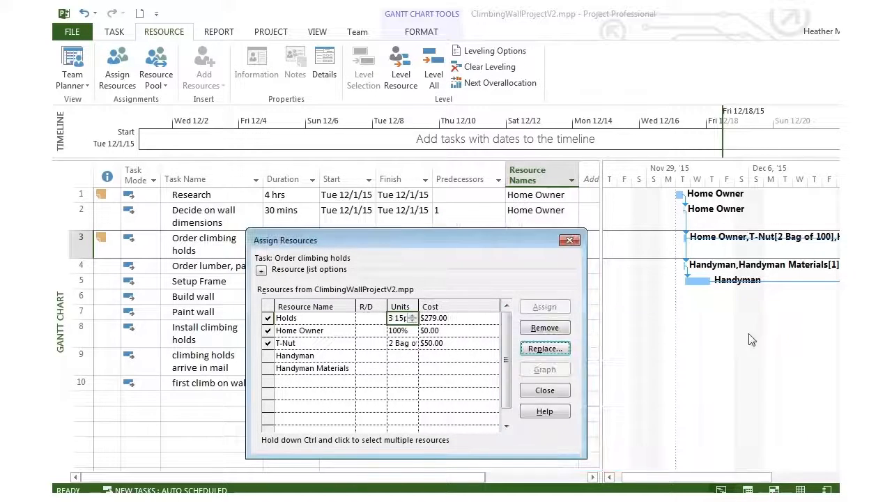
{"action": "left_click", "coordinate": [570, 240]}
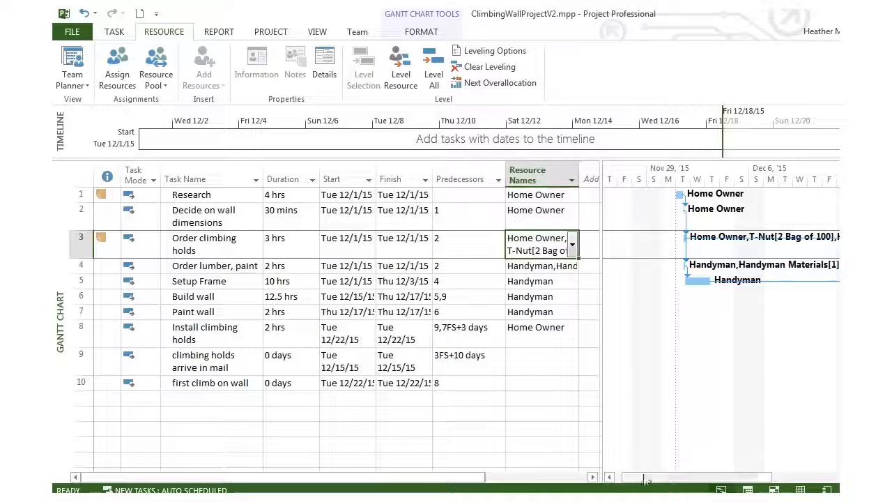
Widen the task table beside the Gantt Chart and add a Cost column after Resource Names.
{"action": "left_click_drag", "start_coordinate": [646, 480], "coordinate": [685, 471]}
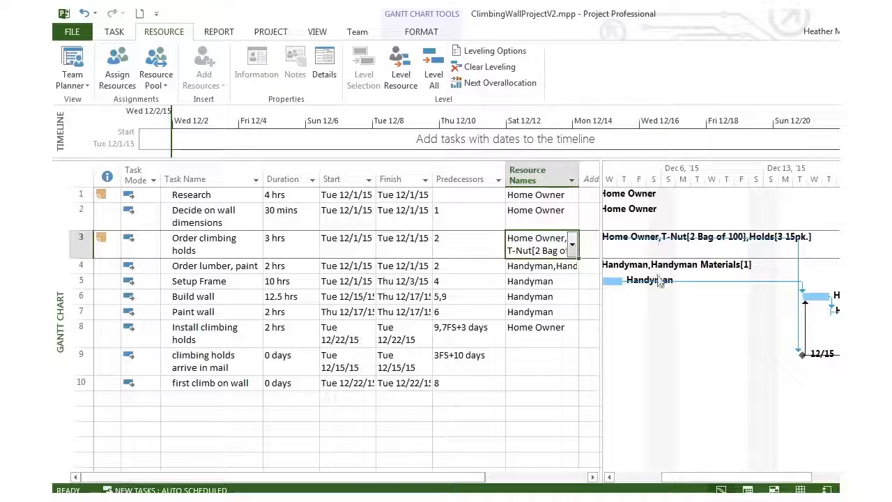
{"action": "left_click_drag", "start_coordinate": [701, 478], "coordinate": [643, 478]}
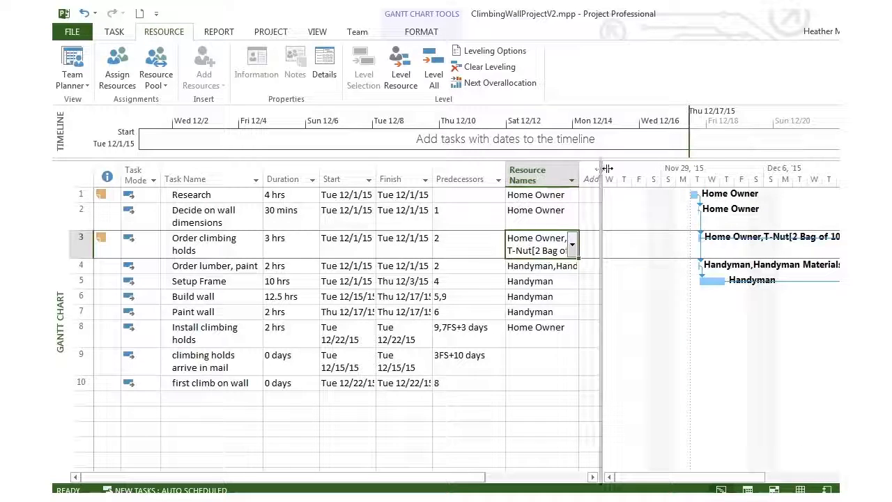
{"action": "left_click_drag", "start_coordinate": [608, 168], "coordinate": [667, 168]}
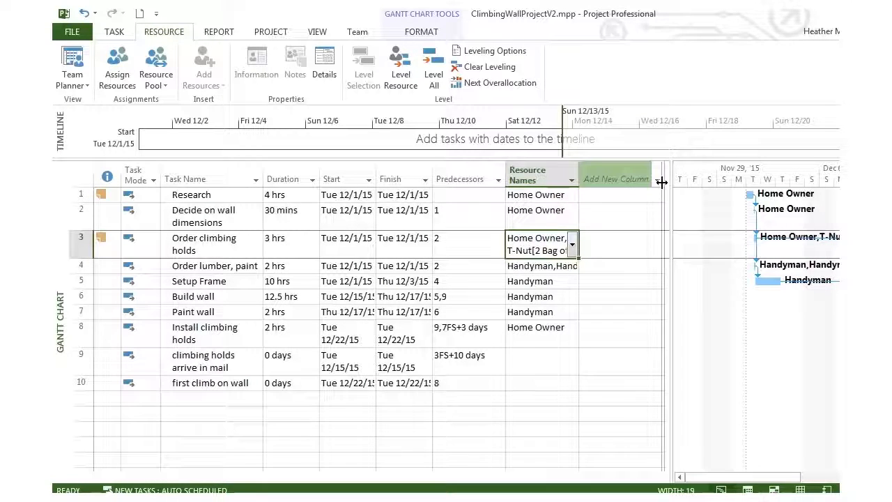
{"action": "left_click", "coordinate": [660, 180]}
{"action": "type", "text": "Cost"}
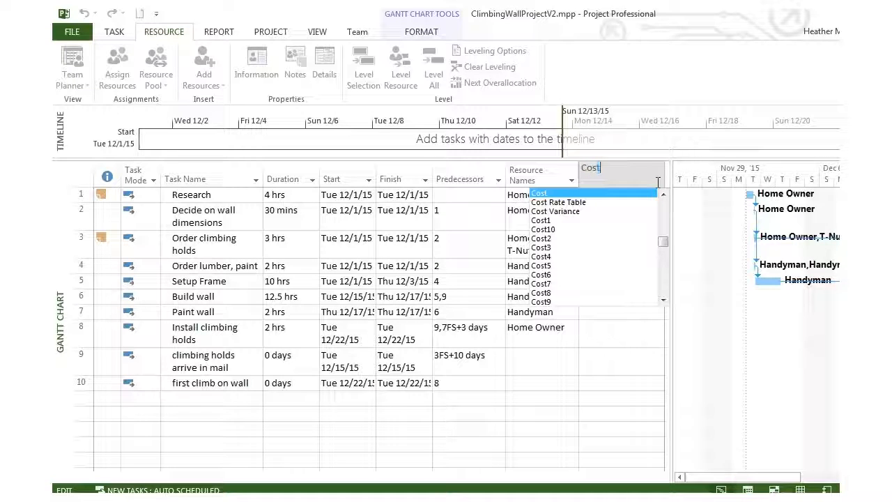
{"action": "left_click", "coordinate": [541, 193]}
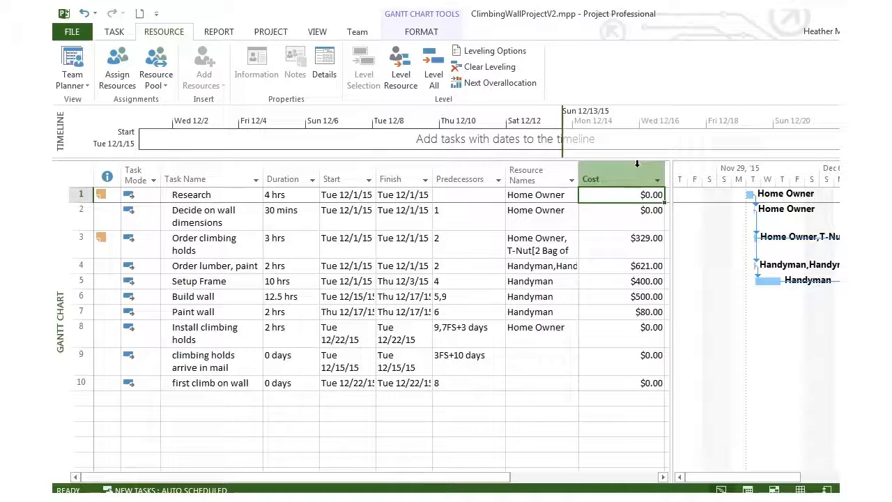
Show the Project Summary Task row to total the project's cost.
{"action": "mouse_move", "coordinate": [593, 172]}
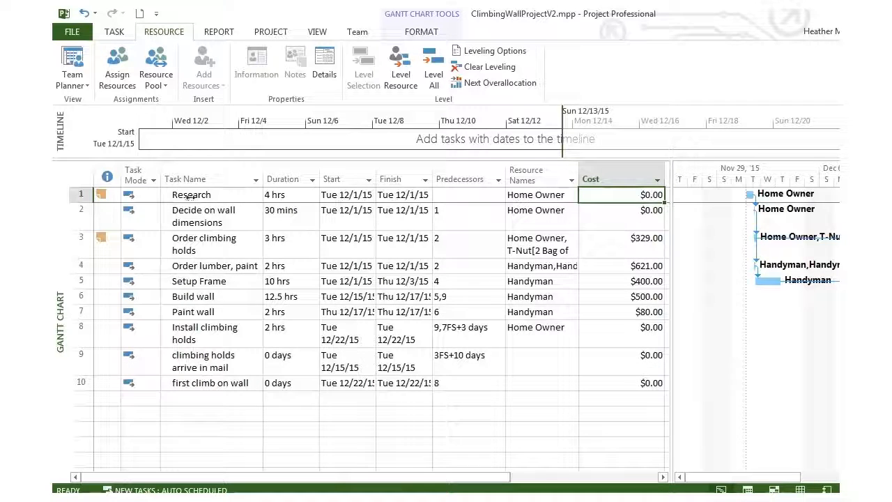
{"action": "left_click", "coordinate": [413, 33]}
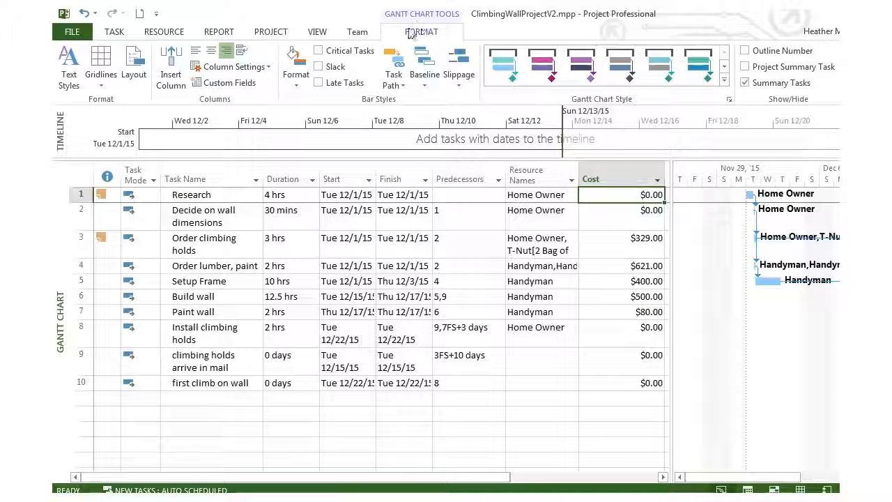
{"action": "left_click", "coordinate": [745, 67]}
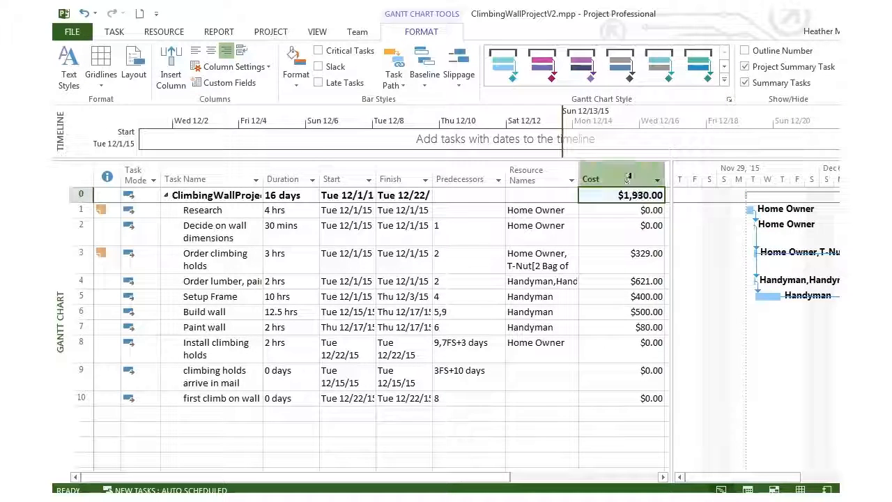